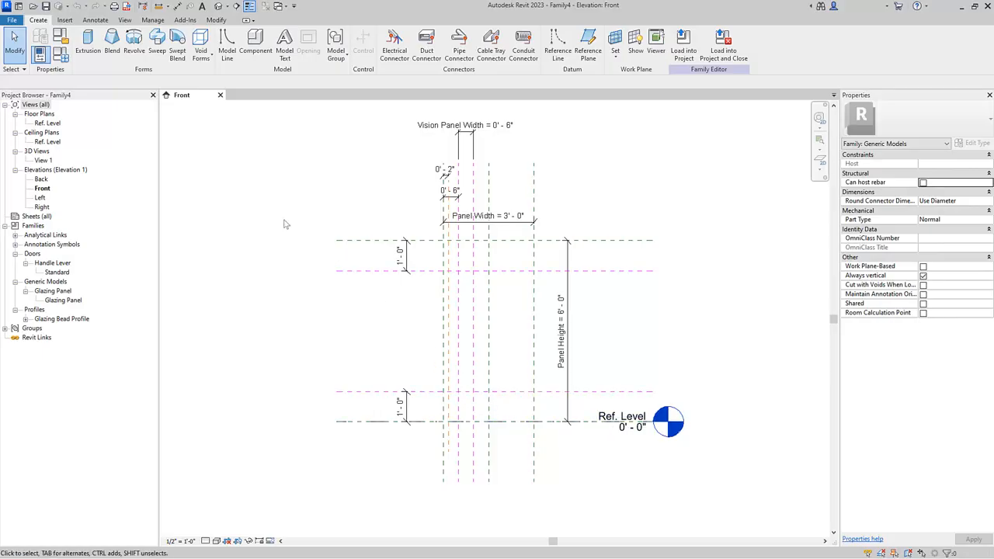
# Start a solid extrusion in the Front elevation and sketch a 3'-0" by 6'-0" rectangle on the Panel Width and Panel Height planes.
pyautogui.click(88, 42)
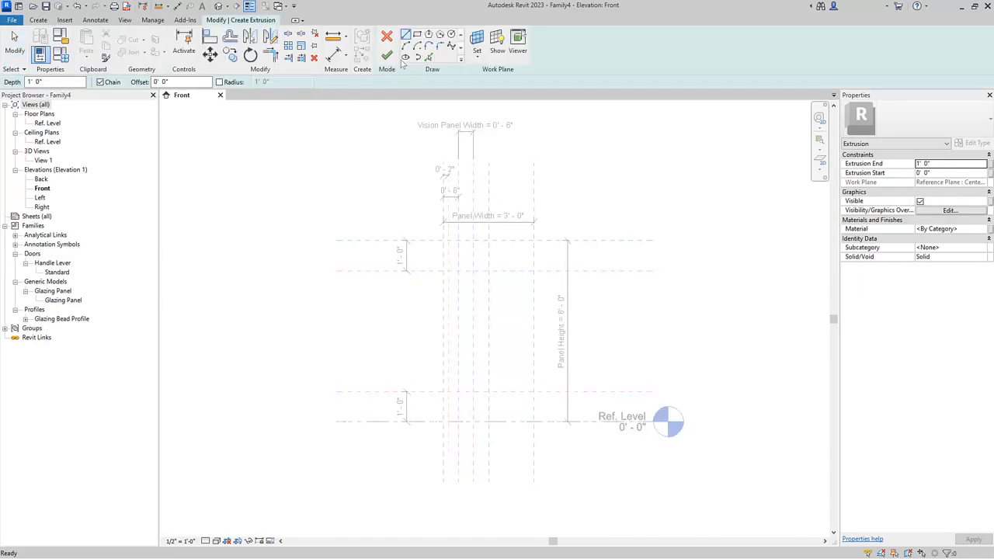
pyautogui.click(417, 35)
pyautogui.click(442, 240)
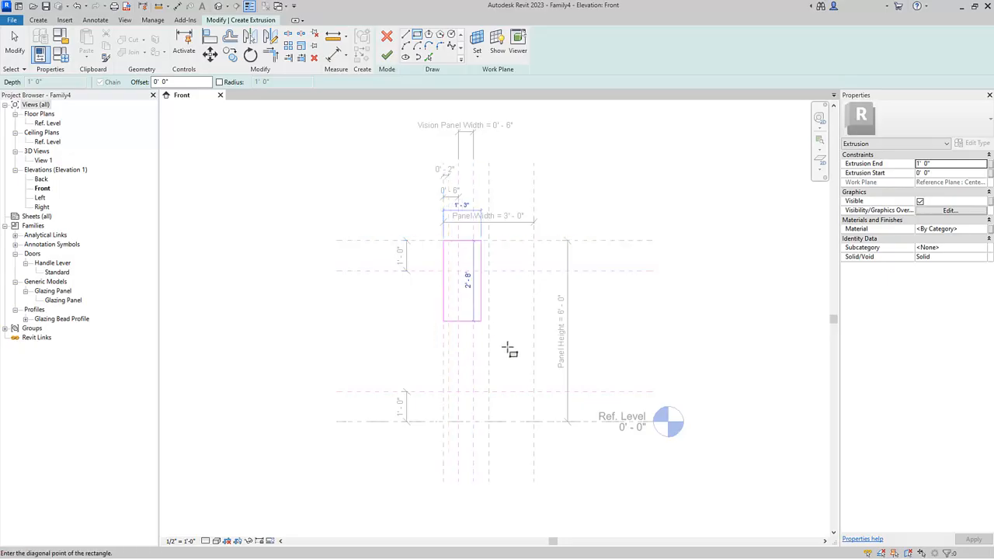
pyautogui.click(534, 422)
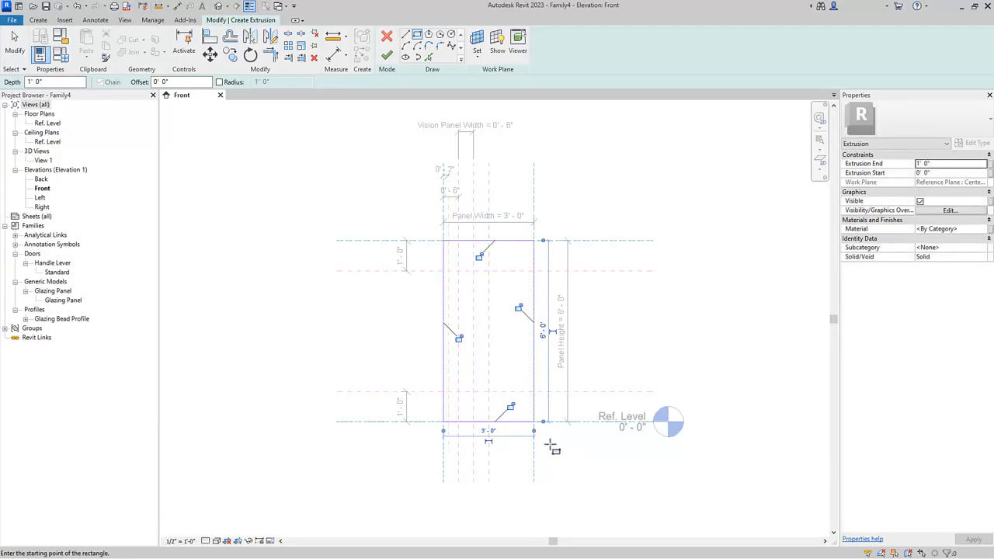
# Lock all four edges of the panel rectangle to their reference planes and finish the extrusion.
pyautogui.click(511, 407)
pyautogui.click(518, 308)
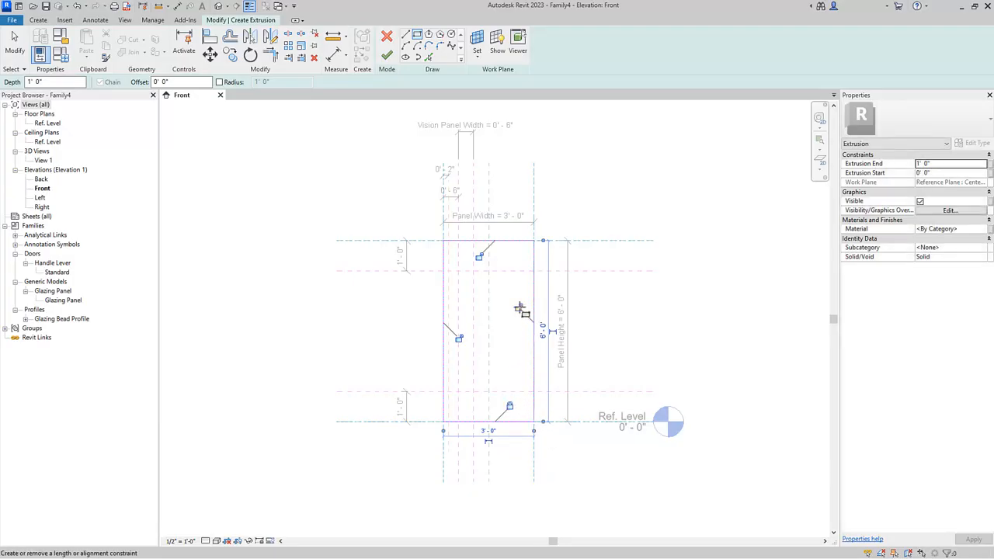
pyautogui.click(481, 257)
pyautogui.click(459, 339)
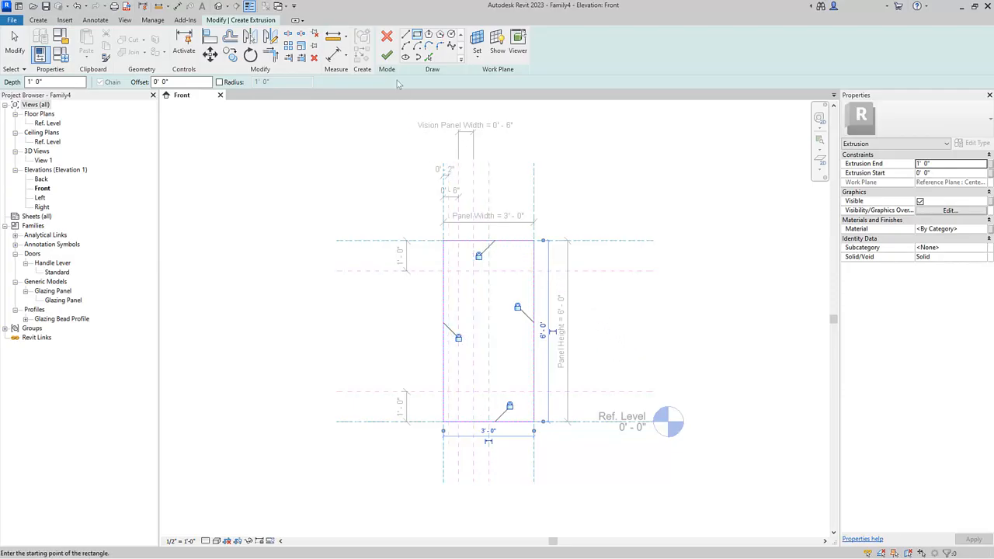
pyautogui.click(386, 56)
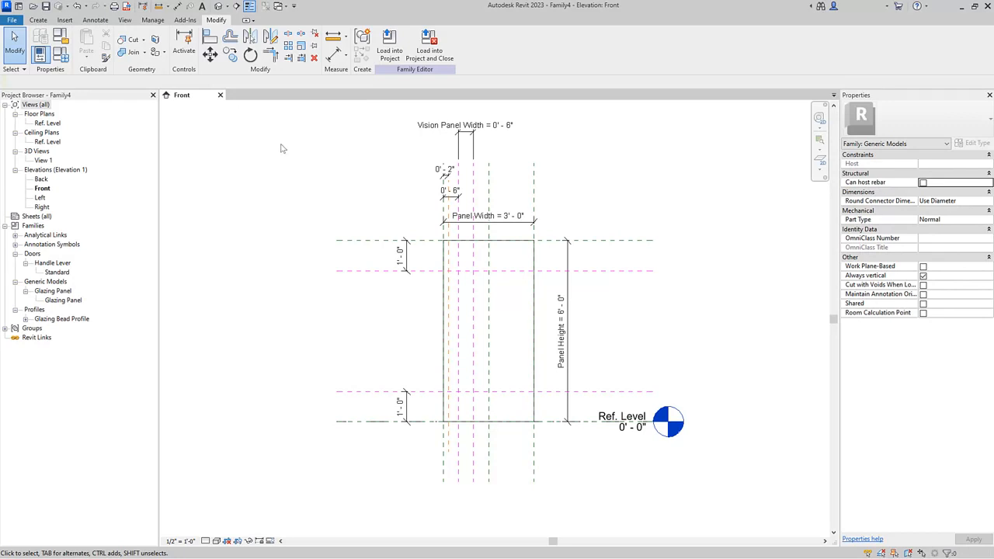
# In the Ref. Level plan, fit the panel extrusion's thickness between the outer thickness planes, lock its back face, and view the panel in 3D.
pyautogui.doubleClick(48, 124)
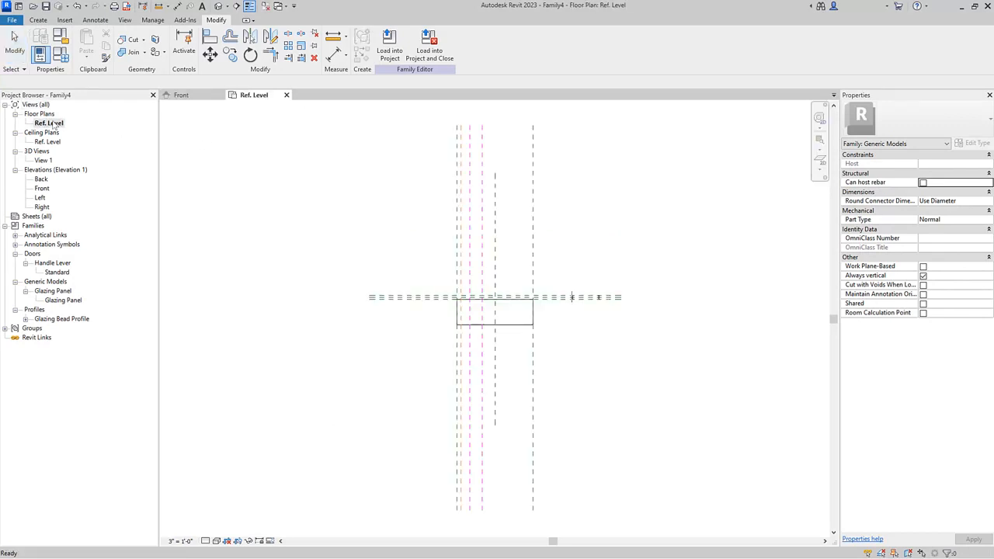
pyautogui.click(501, 317)
pyautogui.scroll(4, 499, 320)
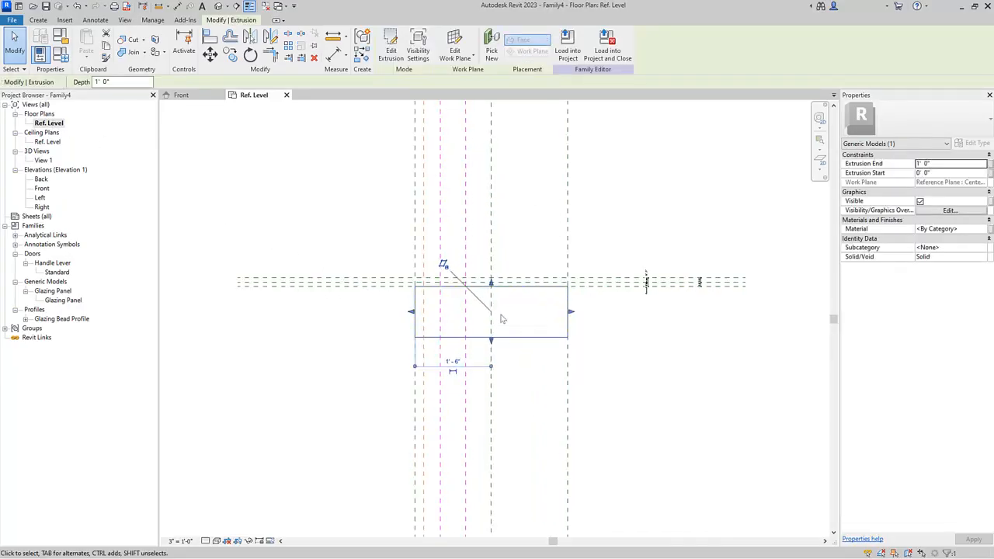
pyautogui.scroll(1, 499, 322)
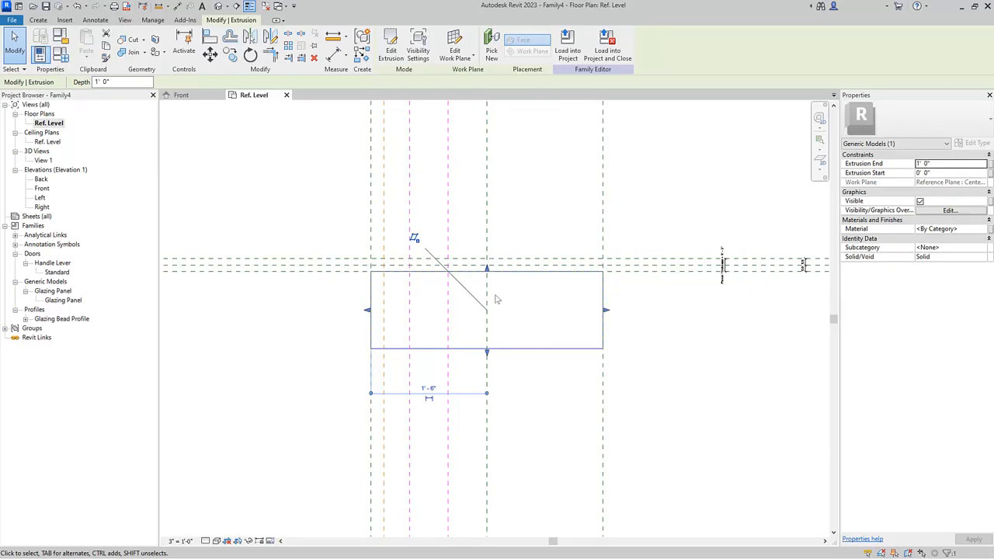
pyautogui.moveTo(487, 268); pyautogui.dragTo(497, 259)
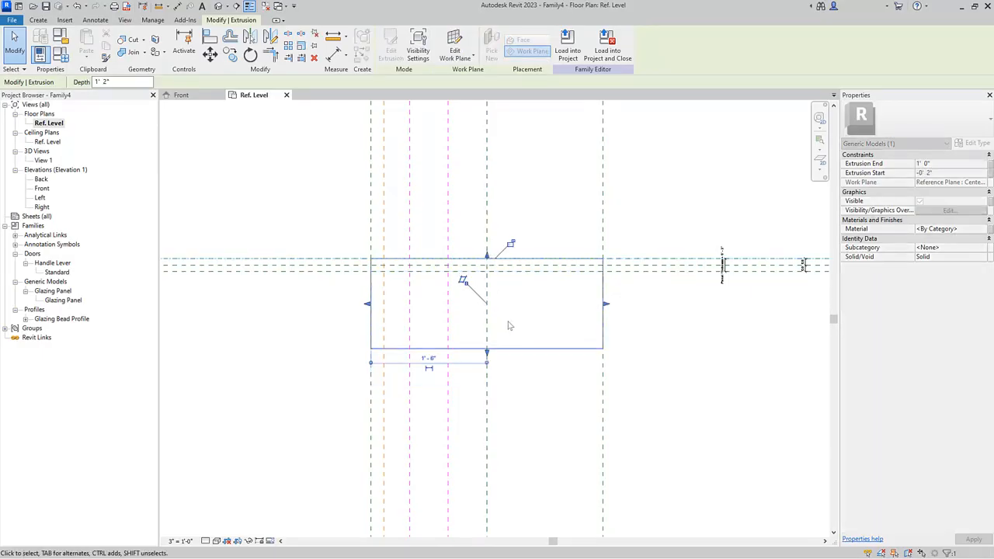
pyautogui.click(510, 244)
pyautogui.moveTo(488, 353); pyautogui.dragTo(526, 277)
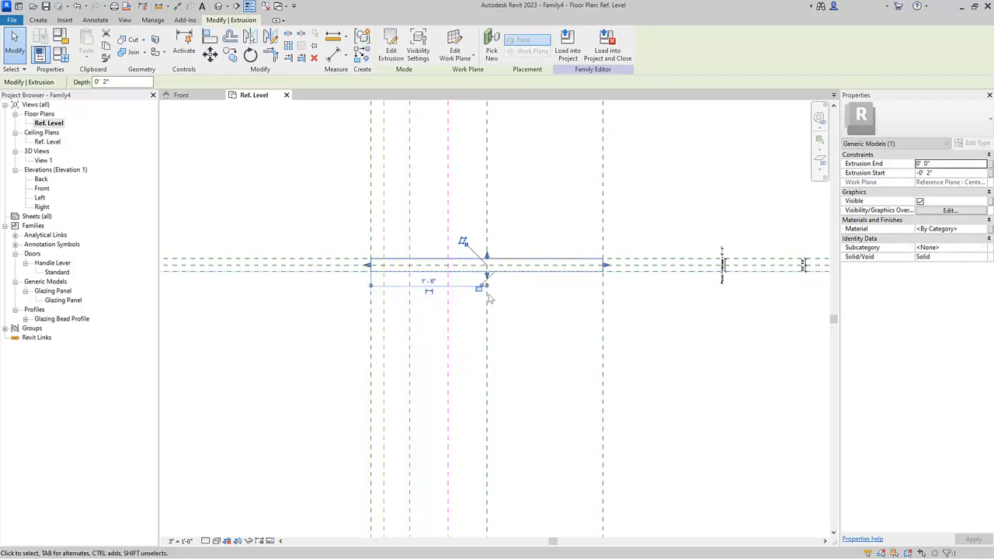
pyautogui.click(533, 329)
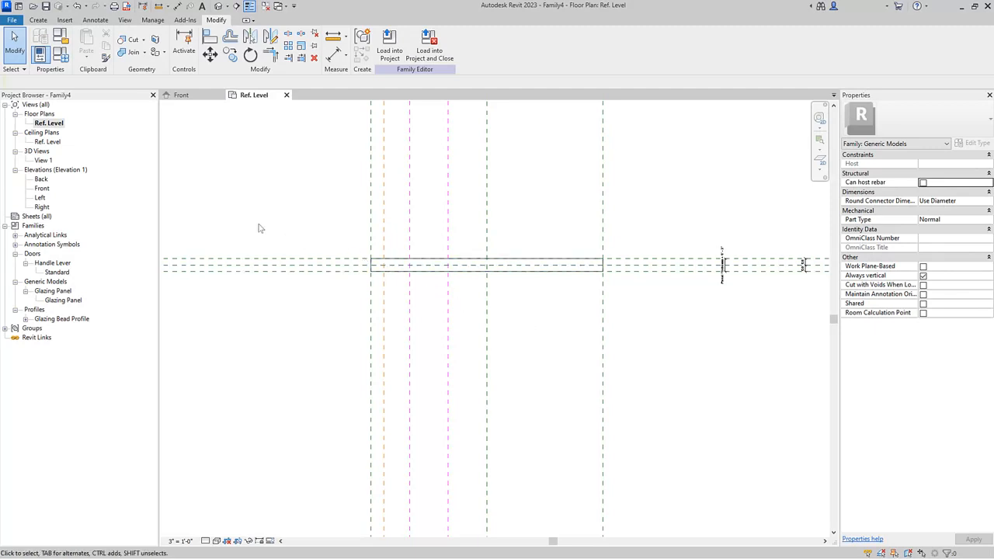
pyautogui.doubleClick(43, 160)
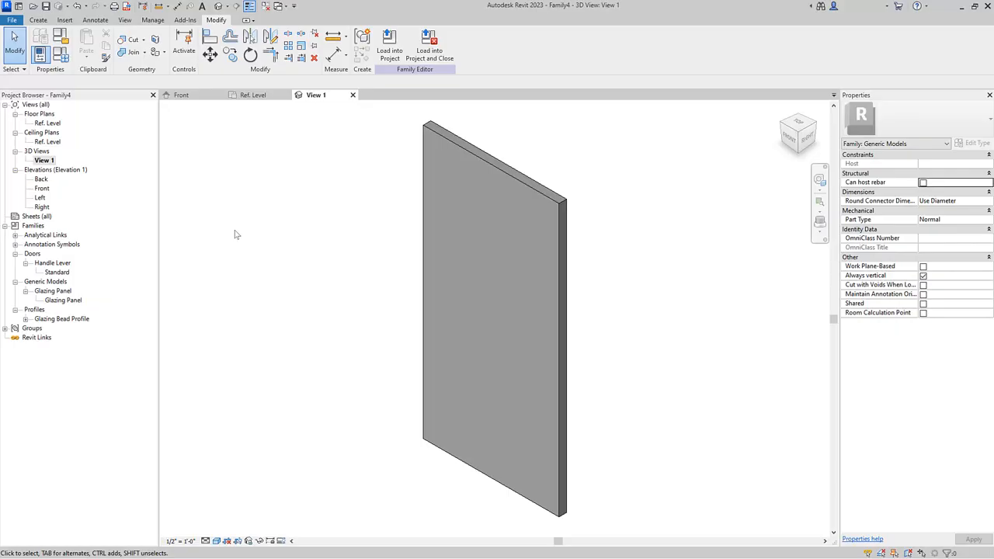
# Start a void extrusion in the Front elevation and sketch a 0'-6" by 4'-0" rectangle between the vision panel reference planes.
pyautogui.click(199, 98)
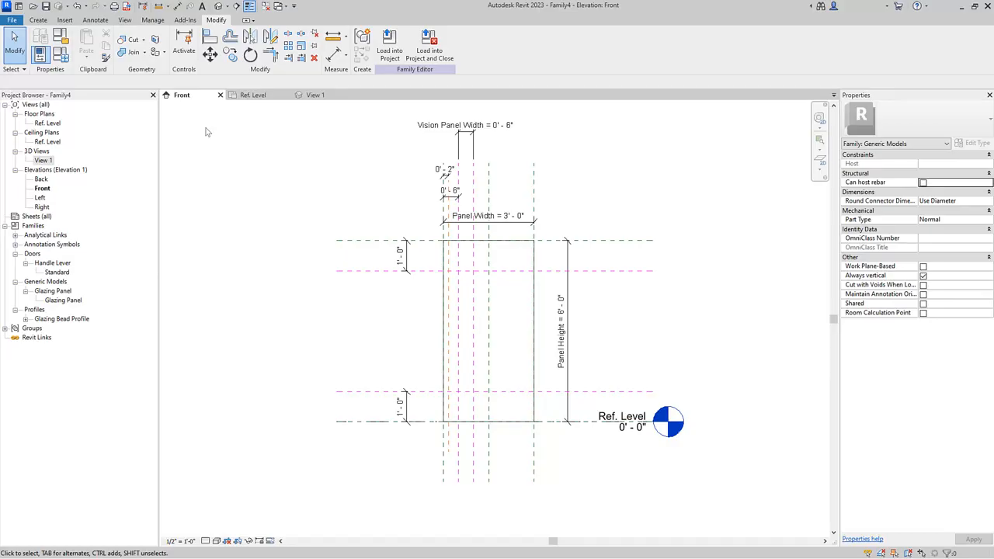
pyautogui.click(39, 20)
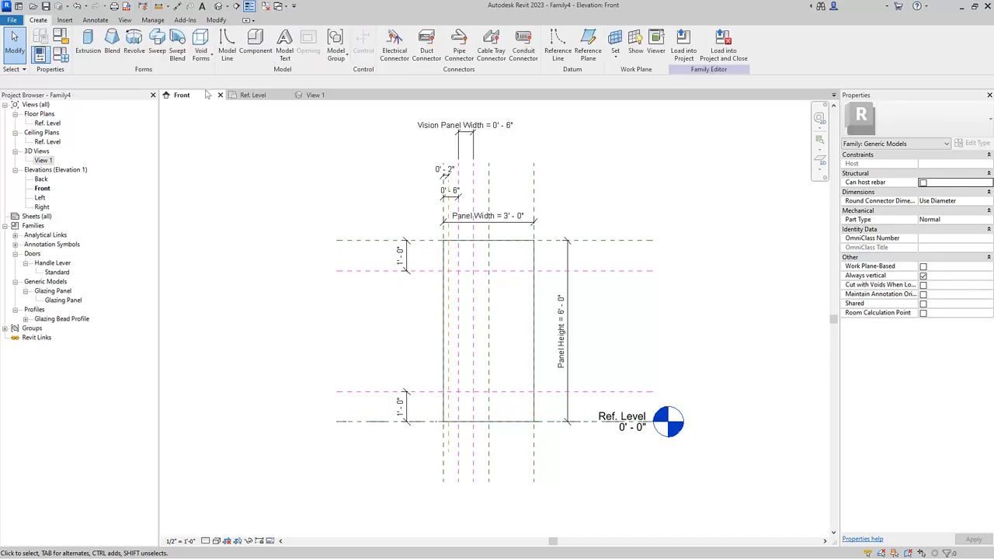
pyautogui.click(208, 66)
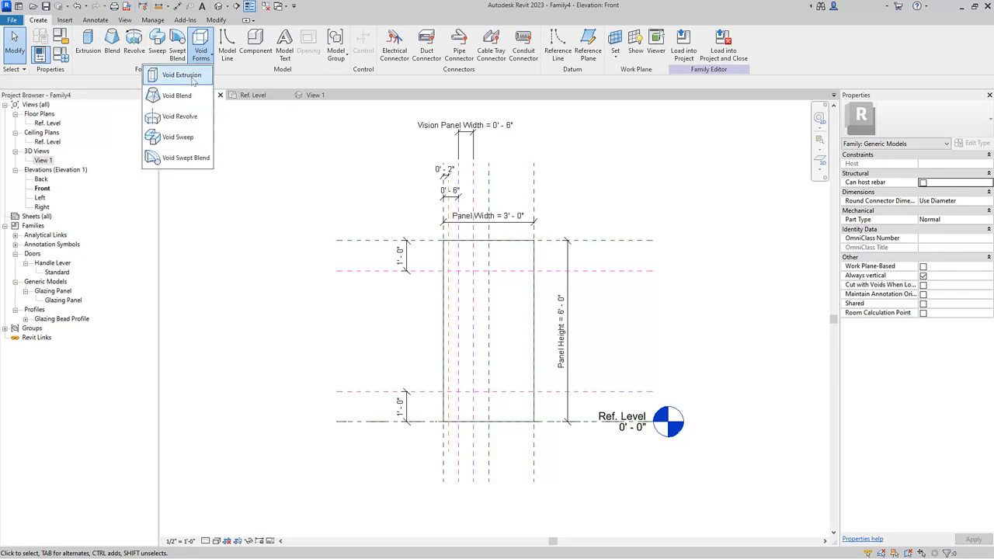
pyautogui.click(193, 77)
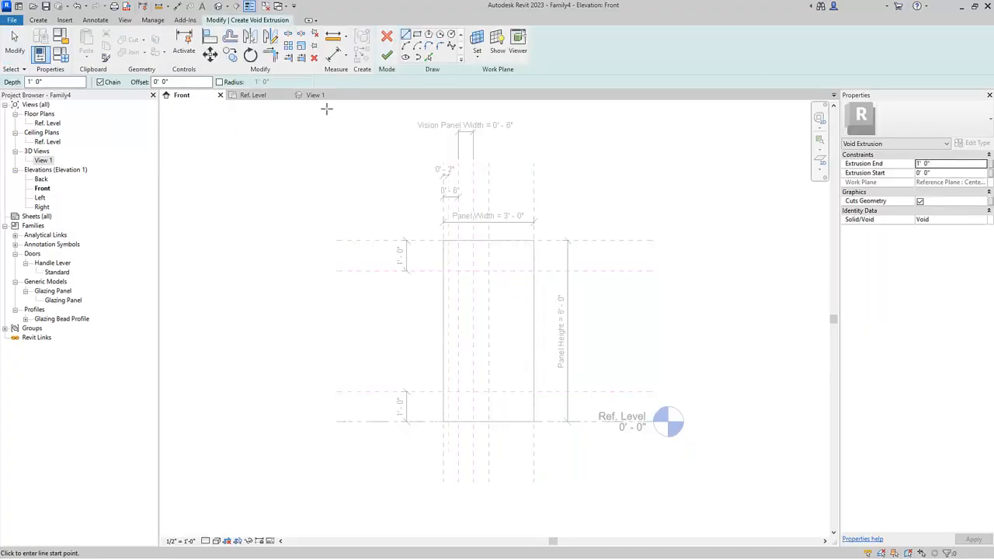
pyautogui.click(417, 35)
pyautogui.scroll(1, 482, 327)
pyautogui.scroll(2, 482, 326)
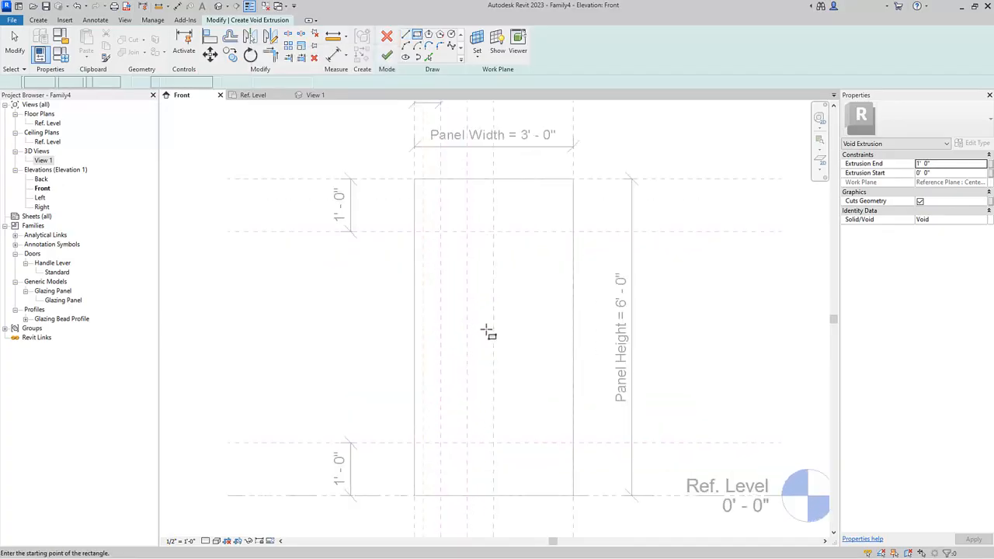
pyautogui.click(433, 216)
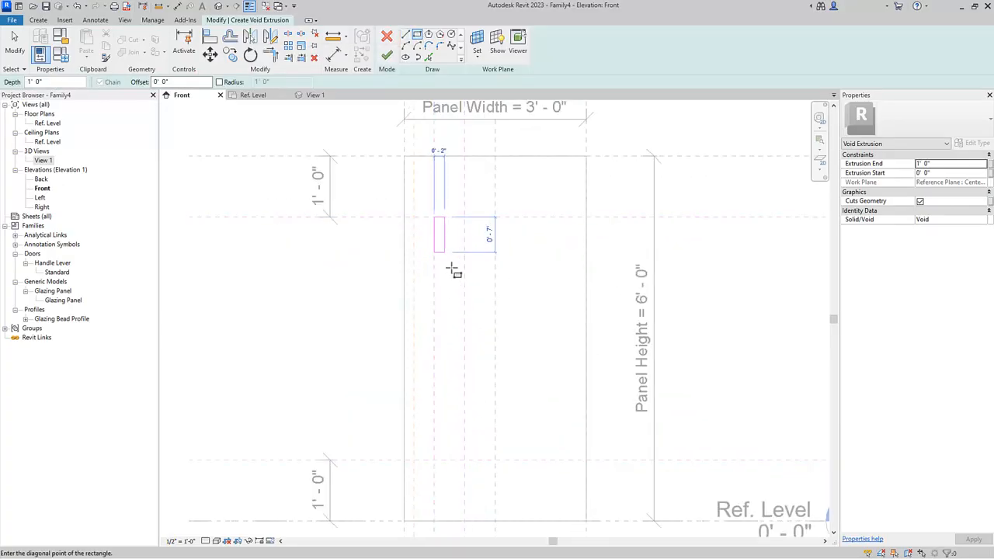
pyautogui.click(465, 460)
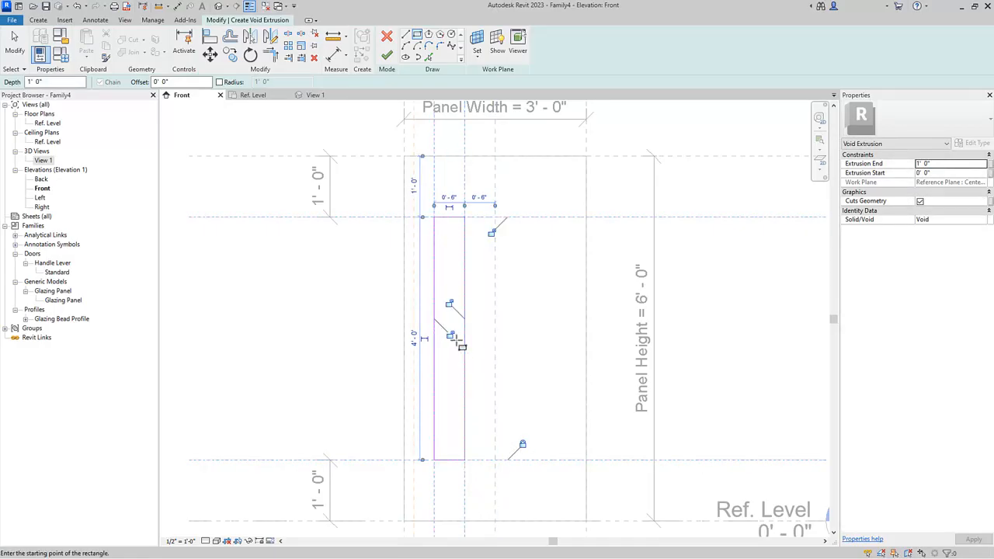
# Lock the vision panel rectangle's edges to their reference planes and finish the void extrusion.
pyautogui.click(449, 303)
pyautogui.click(492, 232)
pyautogui.click(387, 55)
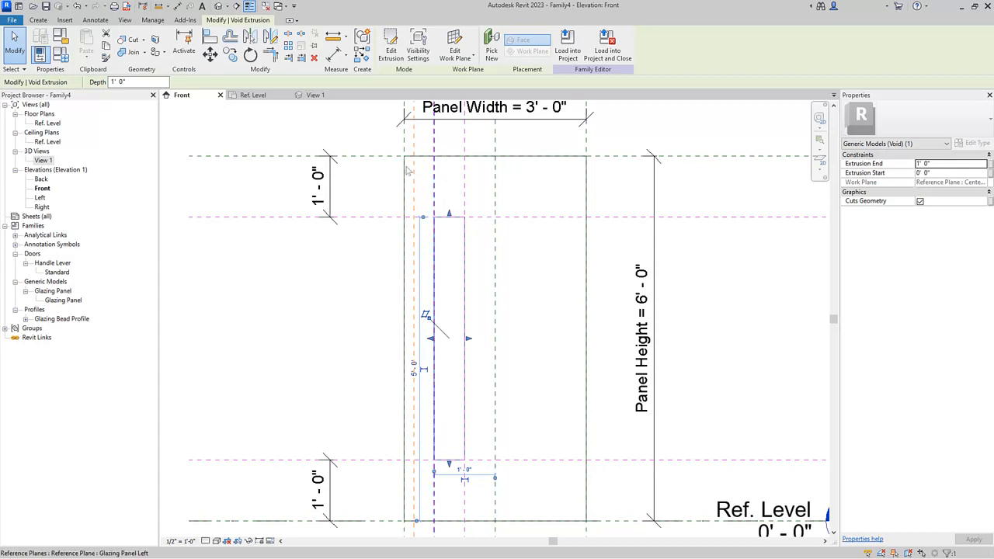
# In the Ref. Level plan, fit the void's depth to the panel thickness planes, lock its back face, and view the opening in 3D.
pyautogui.click(256, 95)
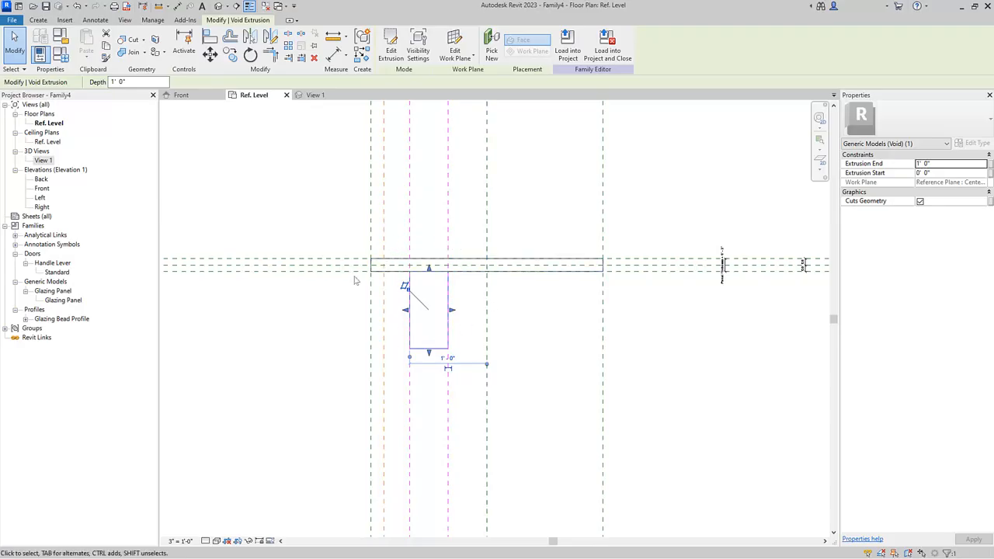
pyautogui.moveTo(429, 268); pyautogui.dragTo(431, 259)
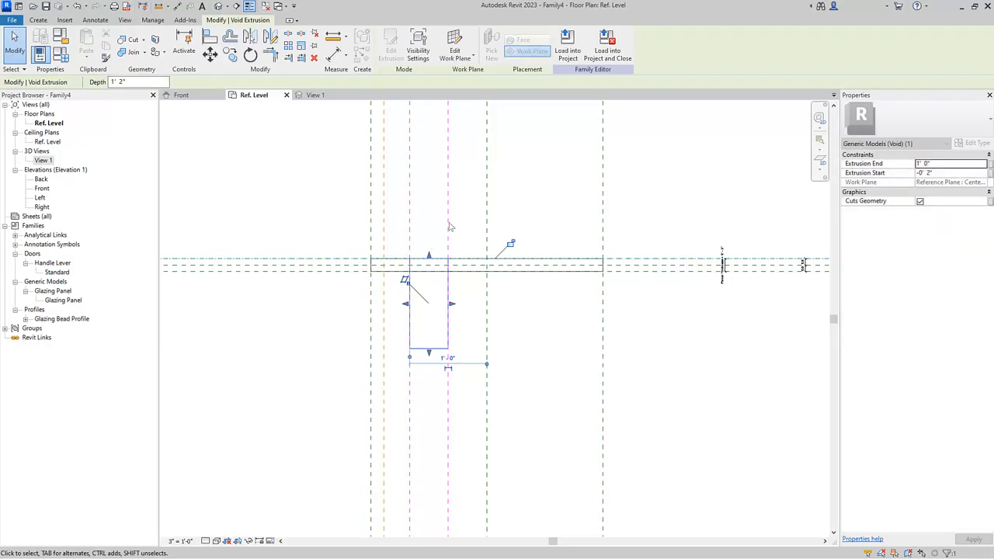
pyautogui.click(511, 245)
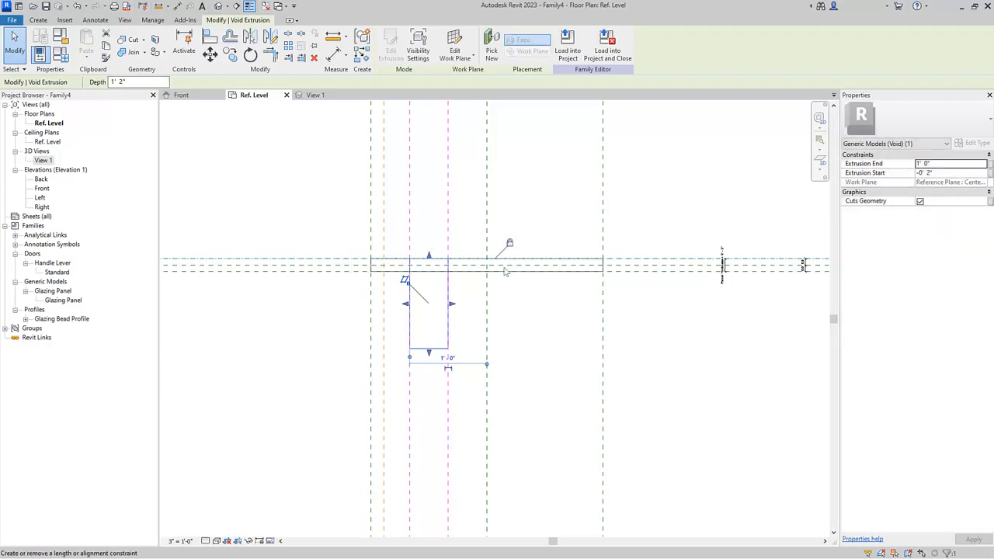
pyautogui.moveTo(430, 350); pyautogui.dragTo(432, 266)
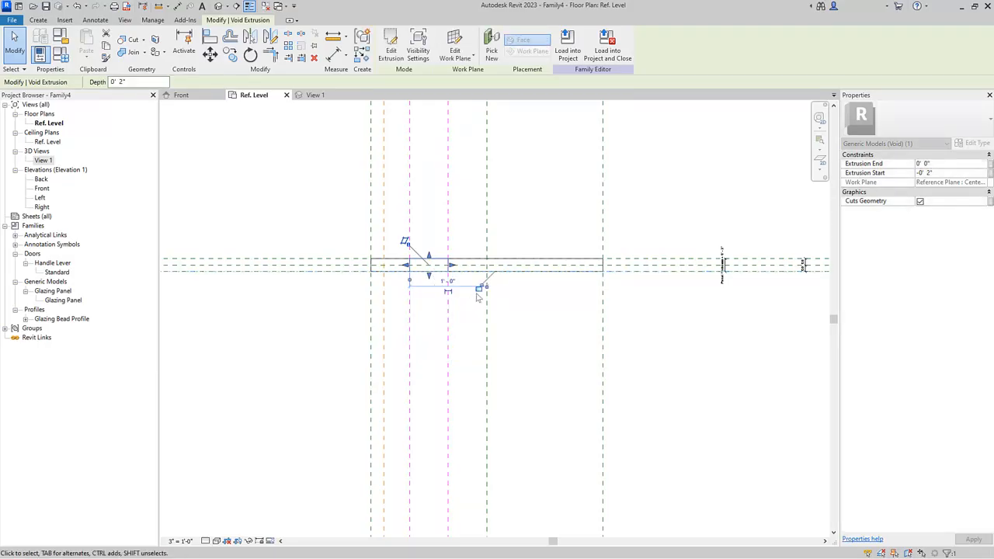
pyautogui.click(474, 329)
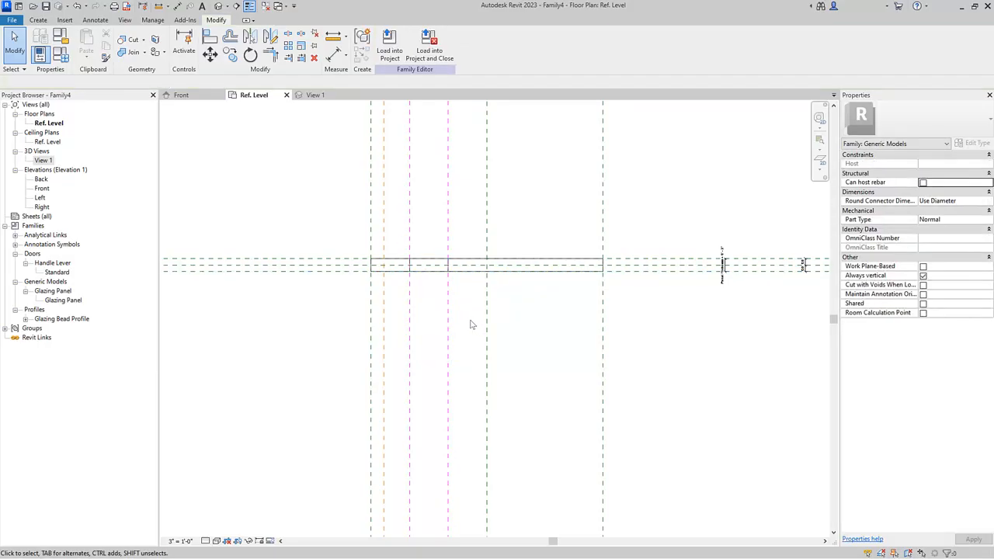
pyautogui.click(314, 95)
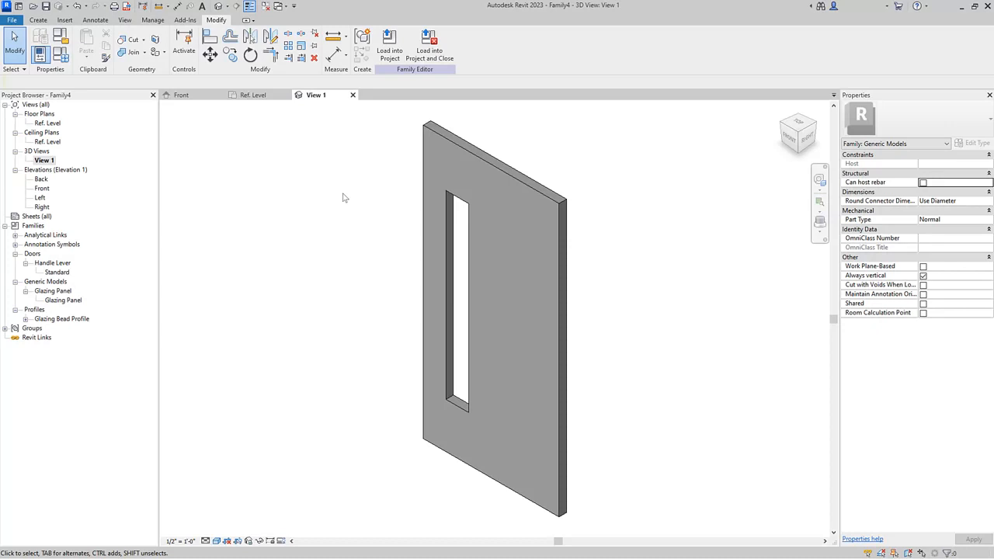
# Associate the void extrusion's Cuts Geometry property with the Vision Panel family parameter.
pyautogui.click(455, 279)
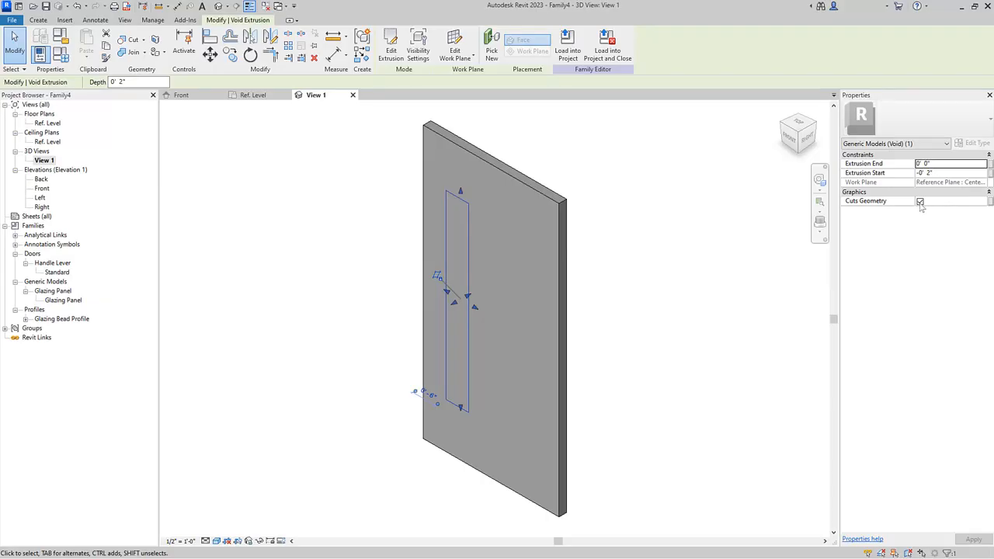
pyautogui.click(991, 202)
pyautogui.click(991, 202)
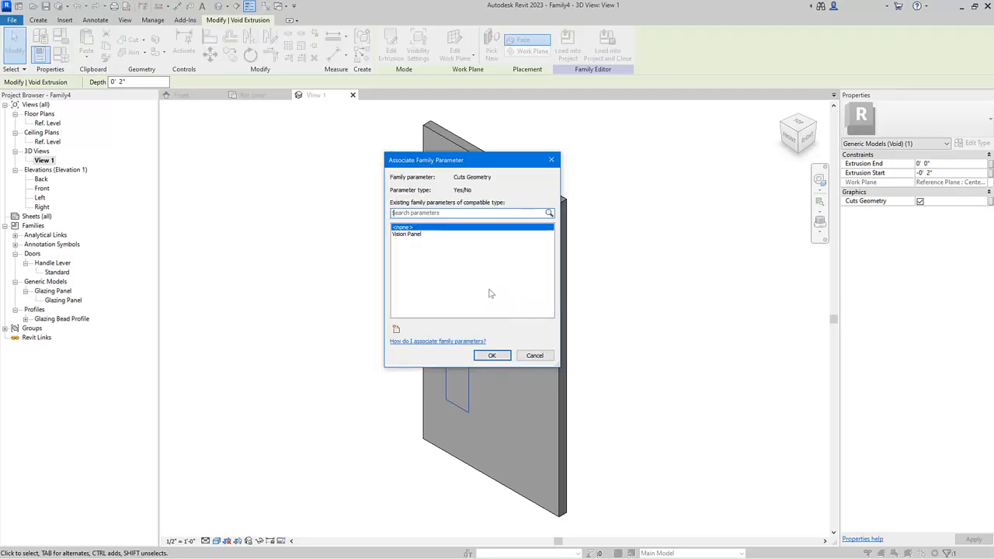
pyautogui.click(406, 235)
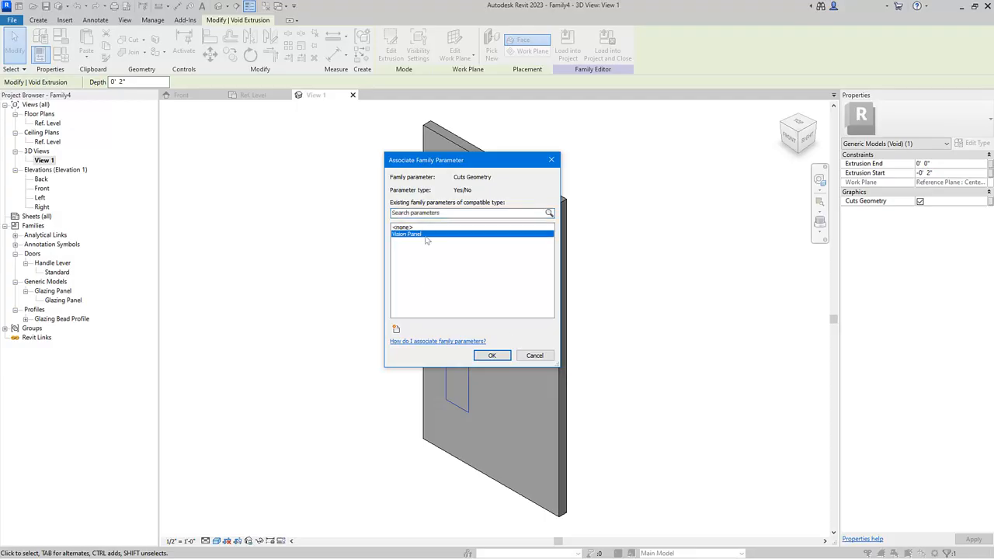
pyautogui.click(492, 356)
pyautogui.click(661, 371)
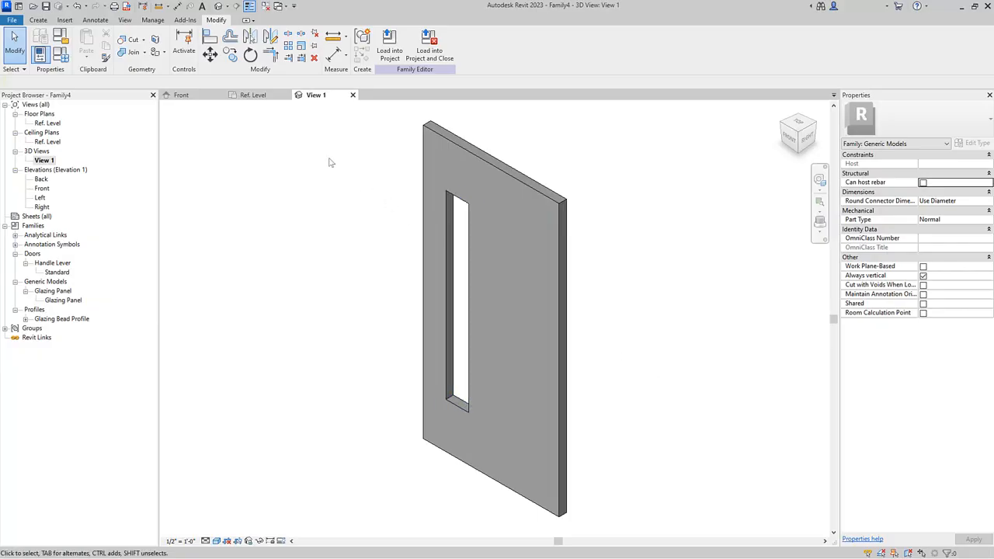
# In the Ref. Level plan, place a Glazing Panel component inside the vision panel opening on the thickness center plane.
pyautogui.click(257, 96)
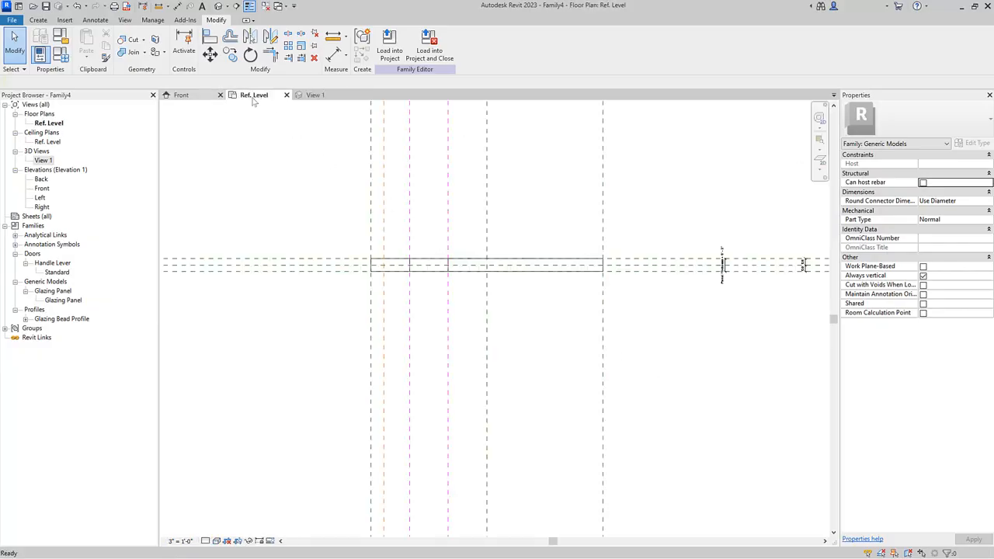
pyautogui.click(38, 20)
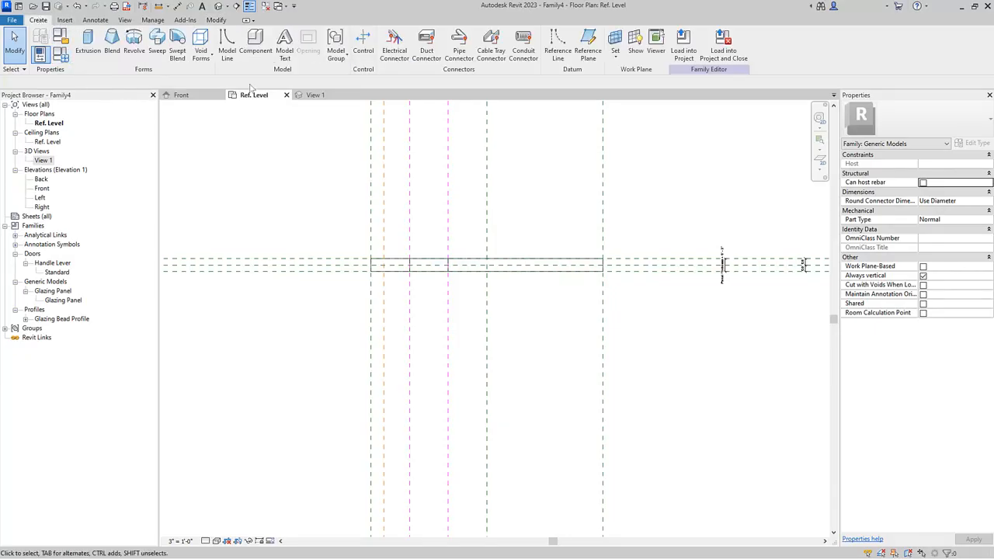
pyautogui.click(262, 54)
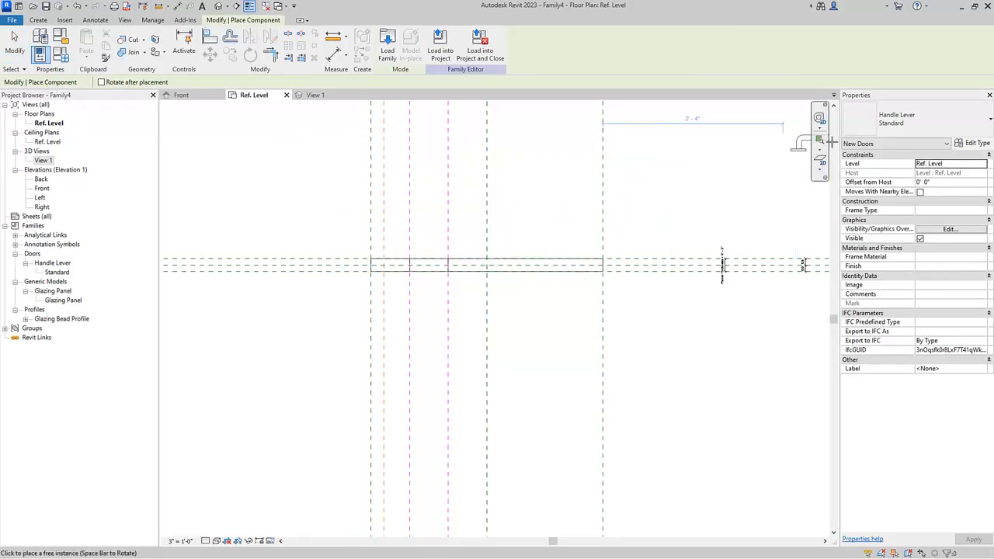
pyautogui.click(914, 130)
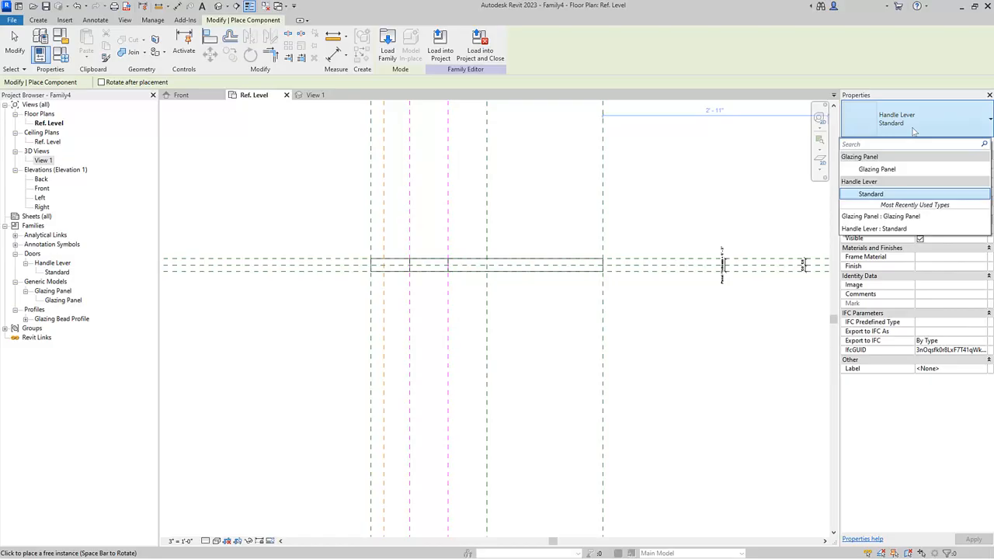
pyautogui.click(877, 169)
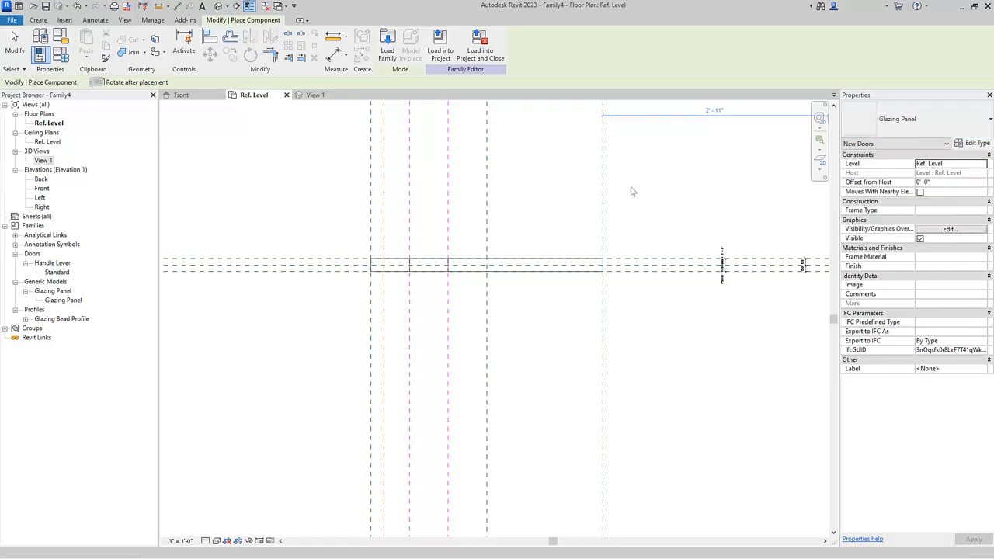
pyautogui.scroll(3, 416, 237)
pyautogui.scroll(1, 417, 237)
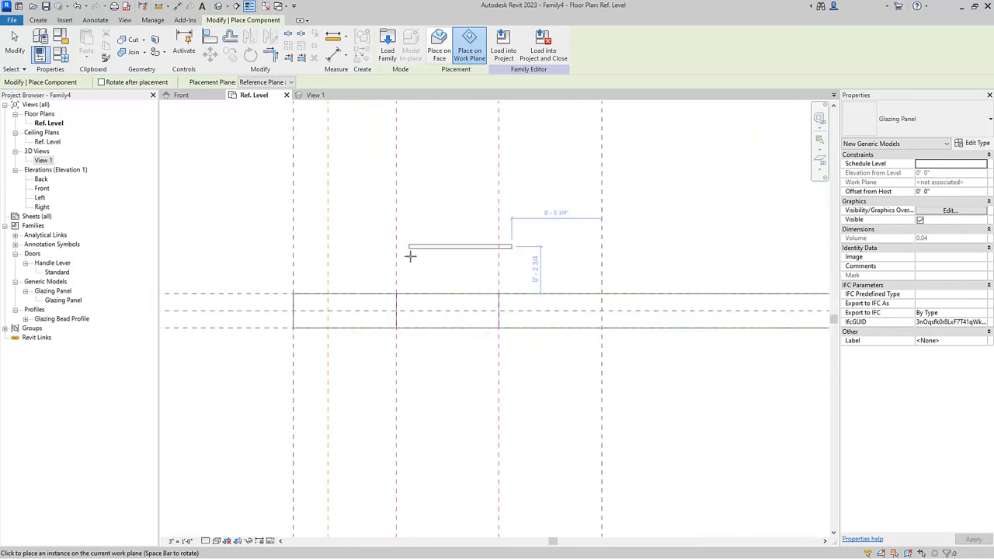
pyautogui.click(398, 311)
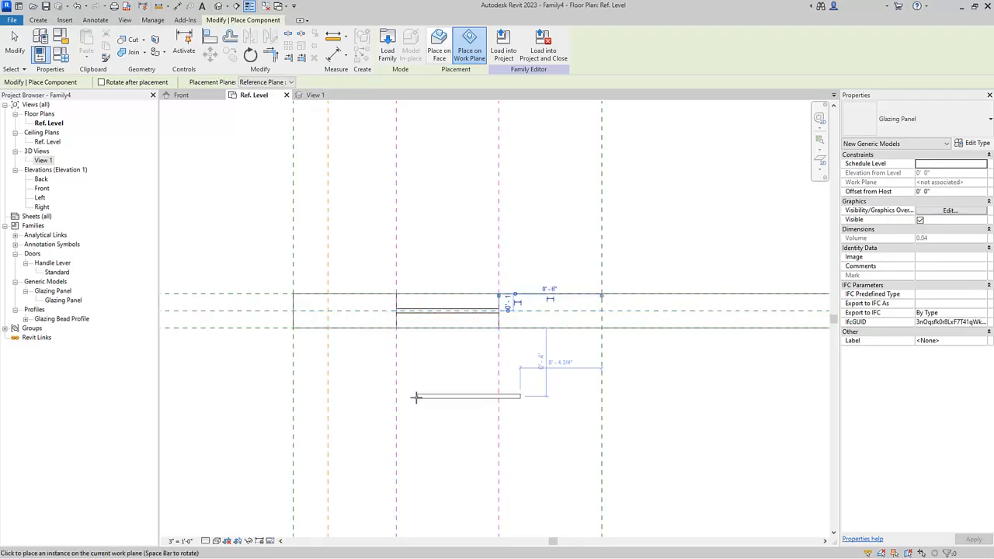
pyautogui.press('Escape')
pyautogui.press('Escape')
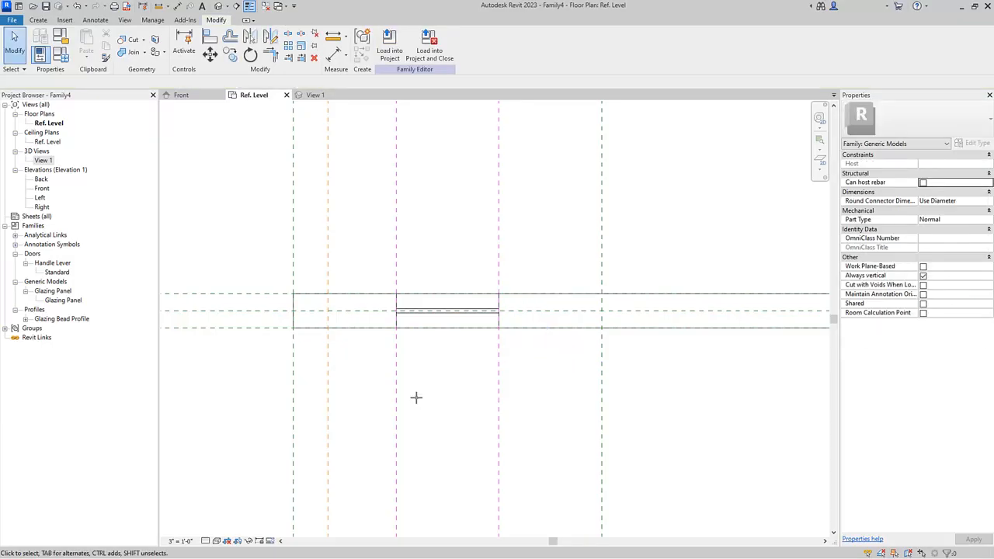
# Align and lock the glazing panel's left edge to the vision panel's left reference plane and its center to the panel thickness center plane.
pyautogui.click(211, 38)
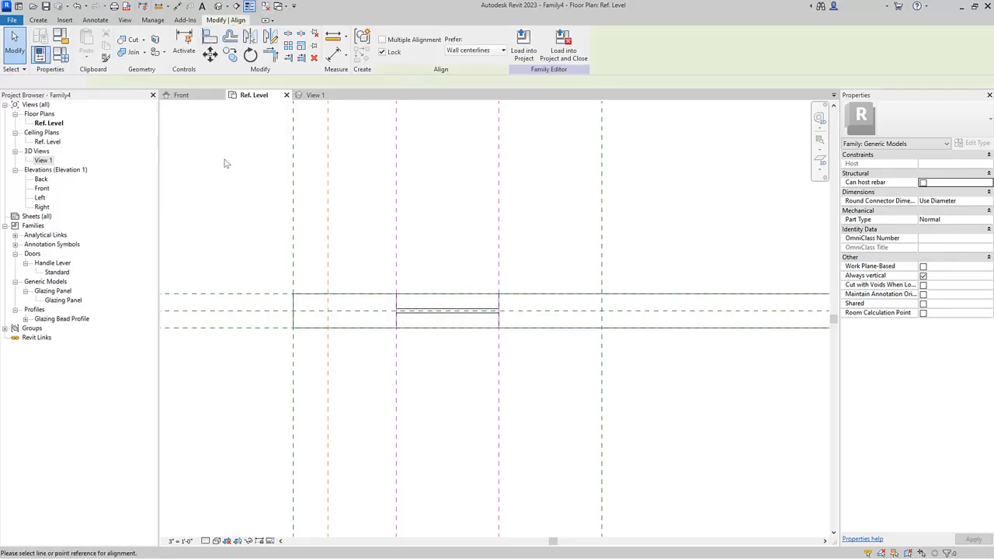
pyautogui.click(396, 251)
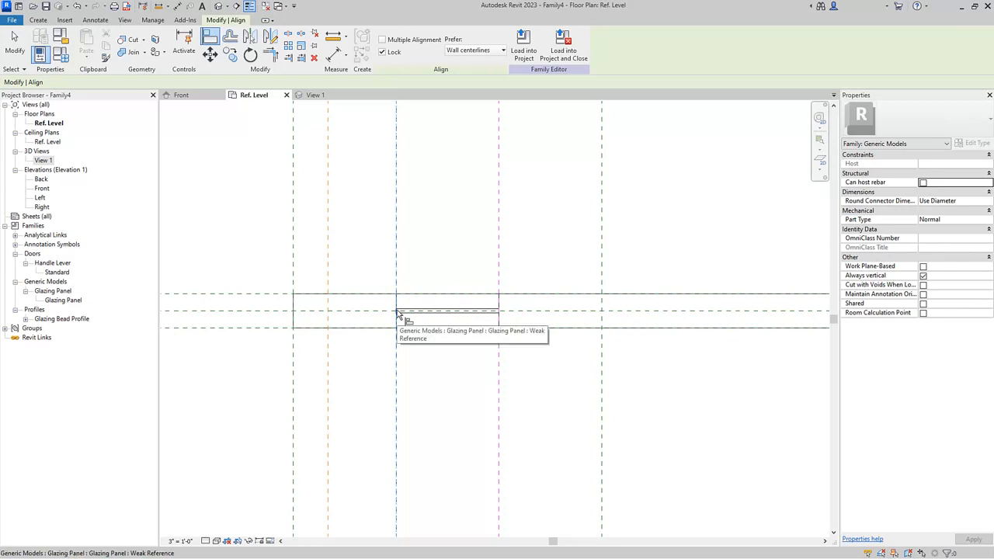
pyautogui.click(399, 313)
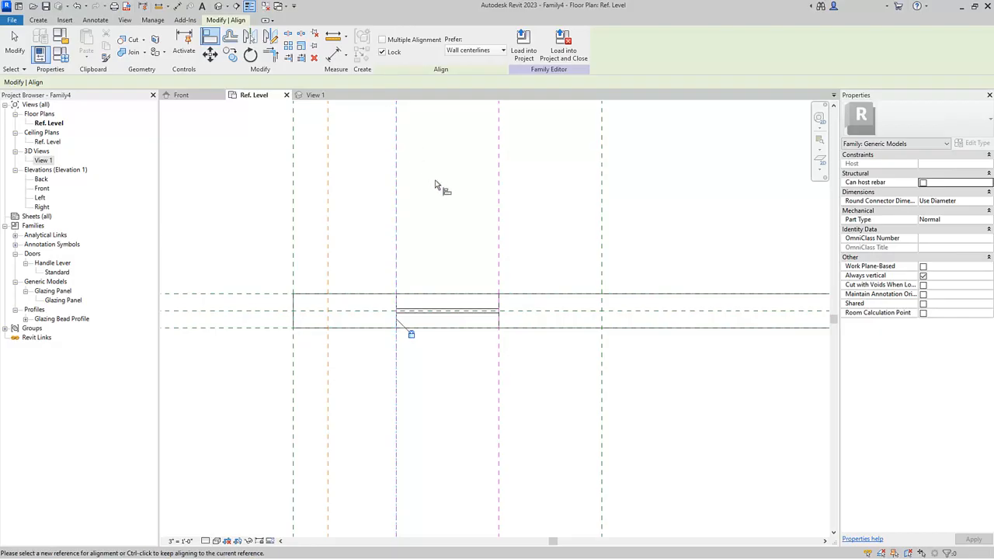
pyautogui.click(257, 310)
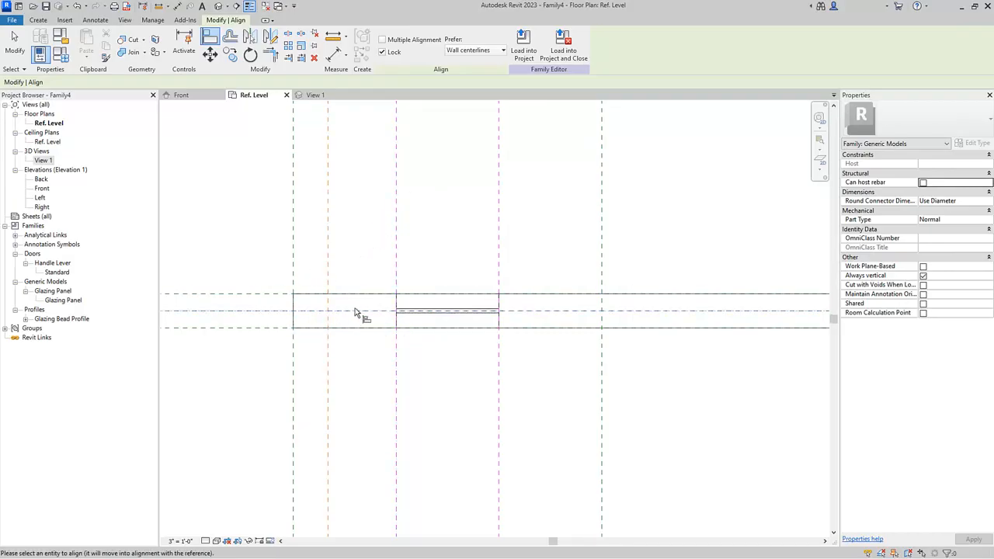
pyautogui.click(410, 313)
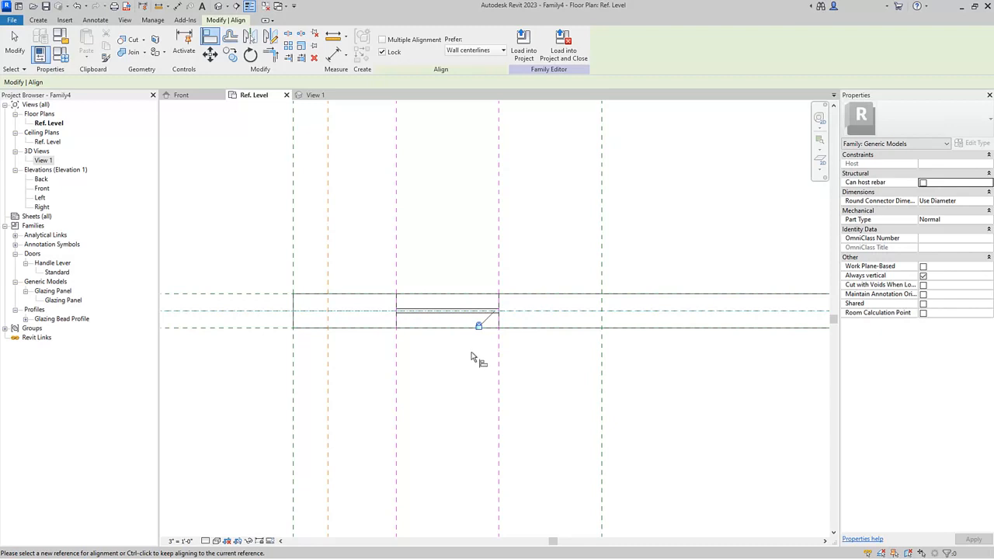
pyautogui.press('Escape')
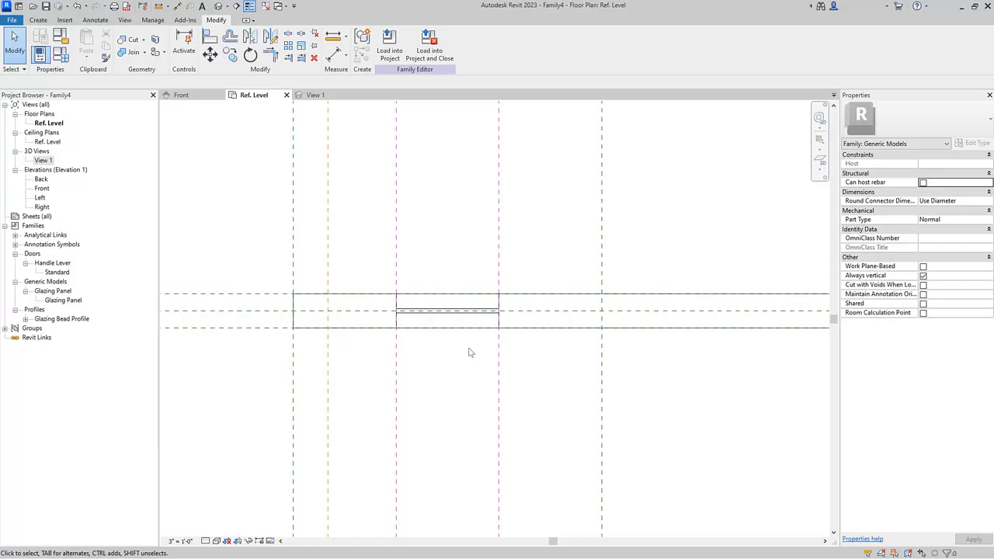
# Inspect the glazing in 3D and associate the Glazing Panel type's Glazing Height with the Vision Panel Height parameter.
pyautogui.click(314, 95)
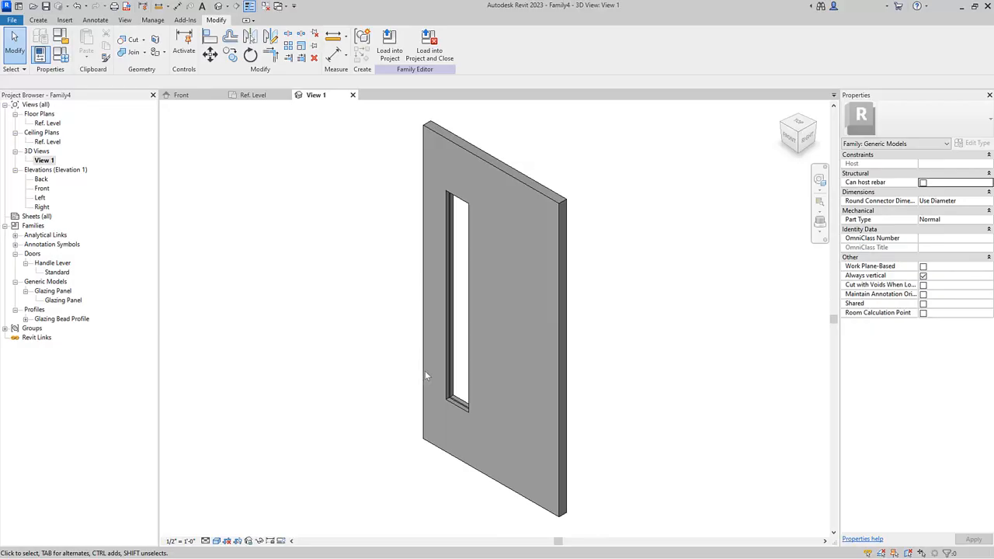
pyautogui.scroll(5, 452, 401)
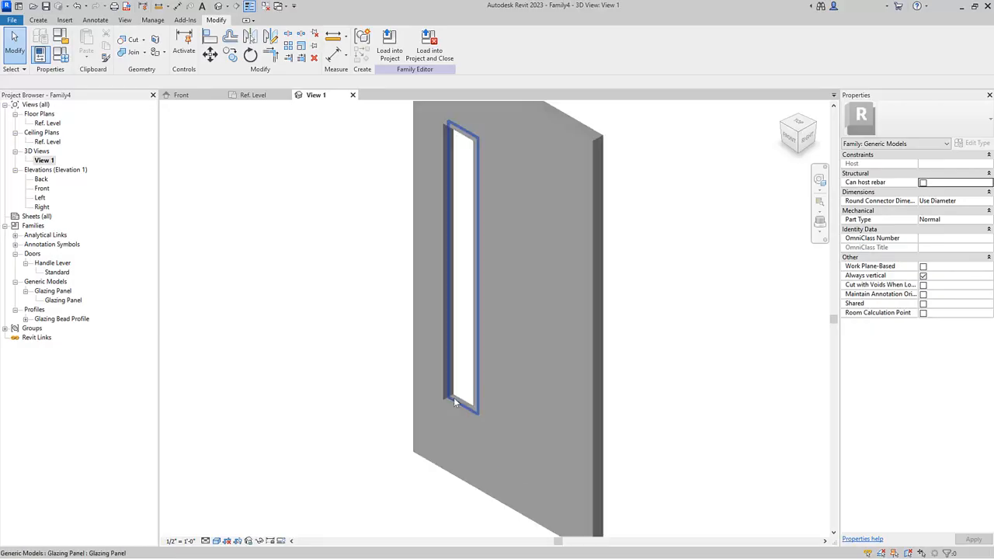
pyautogui.scroll(3, 454, 404)
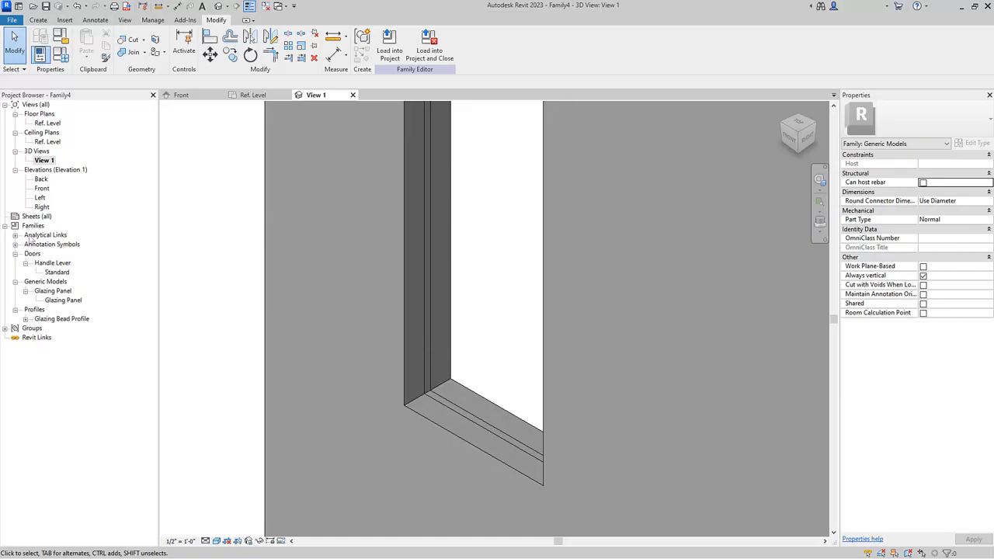
pyautogui.click(64, 291)
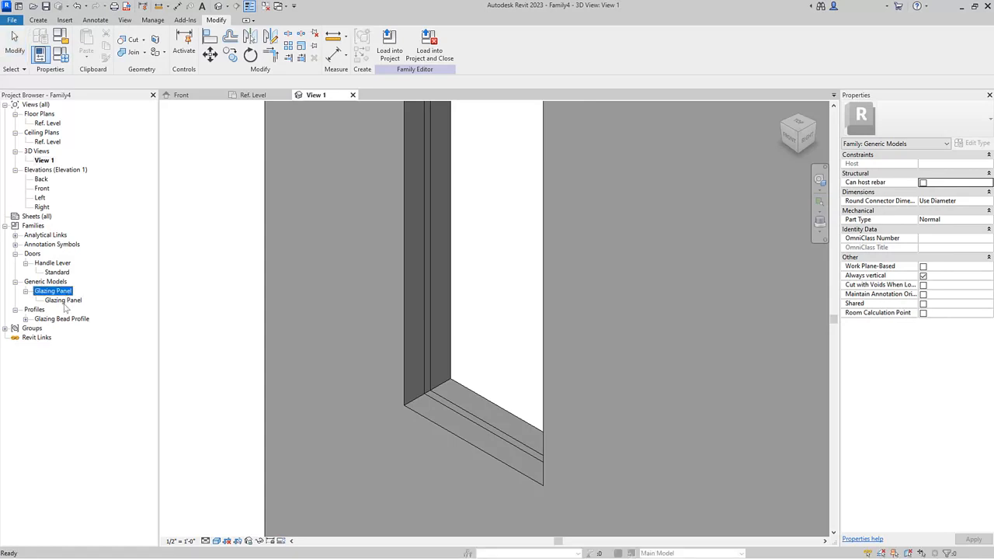
pyautogui.click(63, 301)
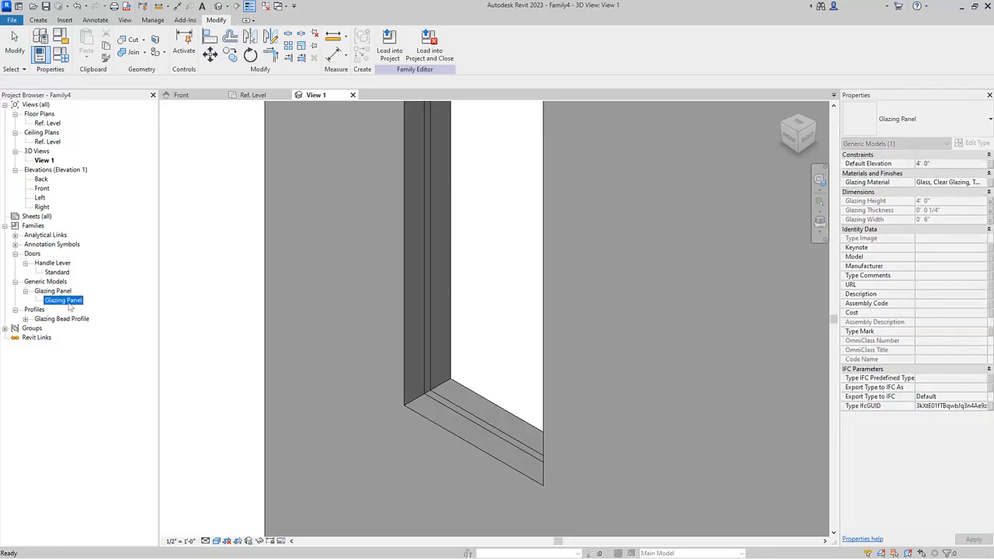
pyautogui.rightClick(69, 308)
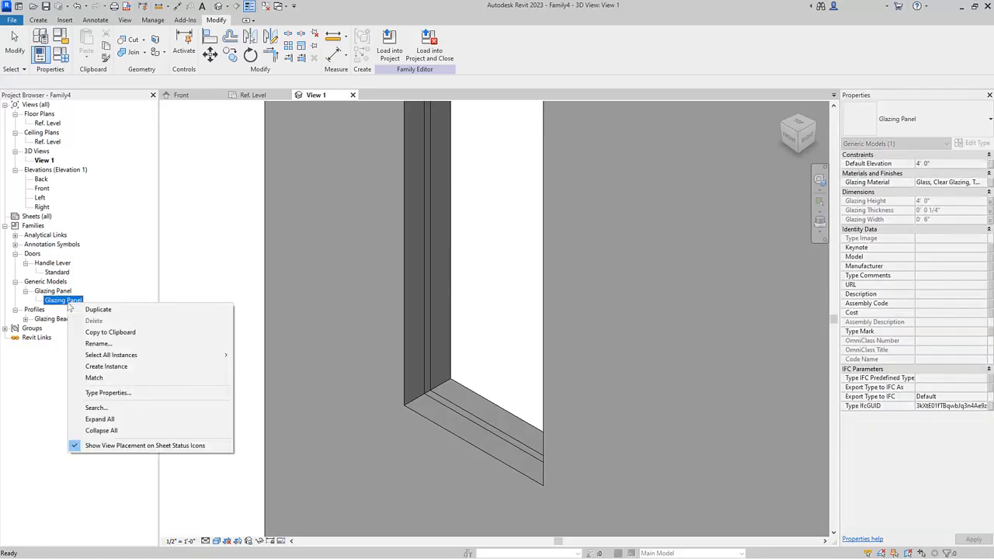
pyautogui.click(132, 394)
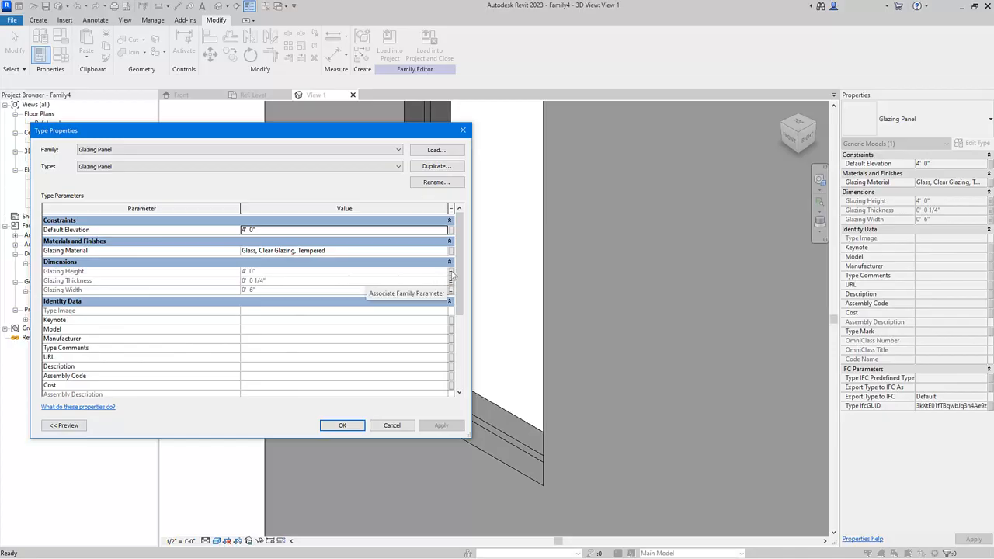
pyautogui.click(451, 273)
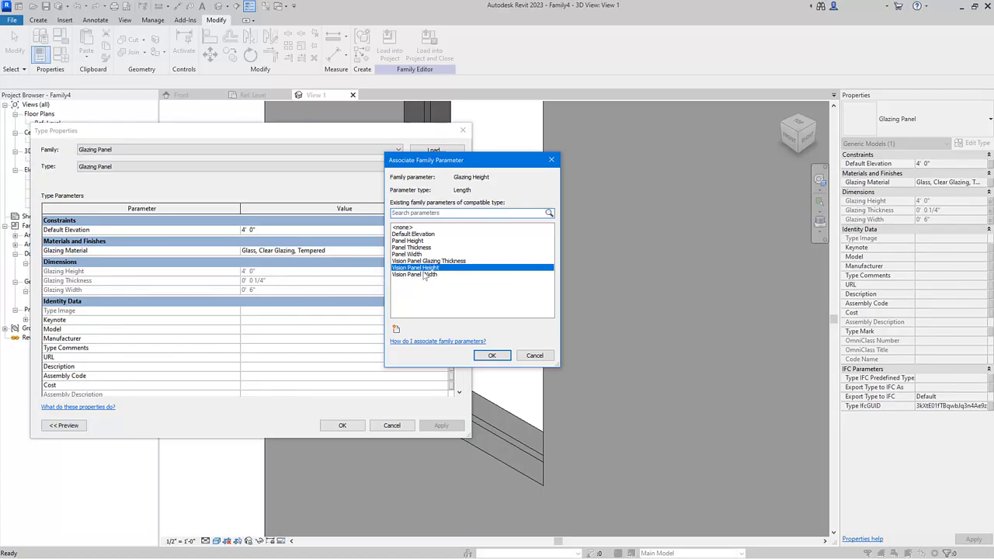
pyautogui.click(491, 356)
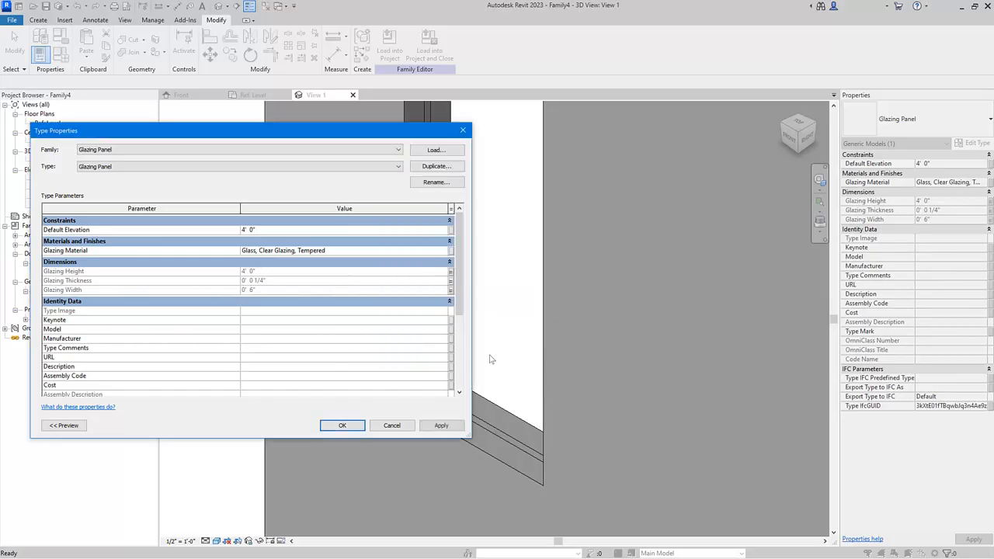
# Associate the Glazing Panel type's Glazing Width with the Vision Panel Width parameter and accept the type properties.
pyautogui.click(451, 294)
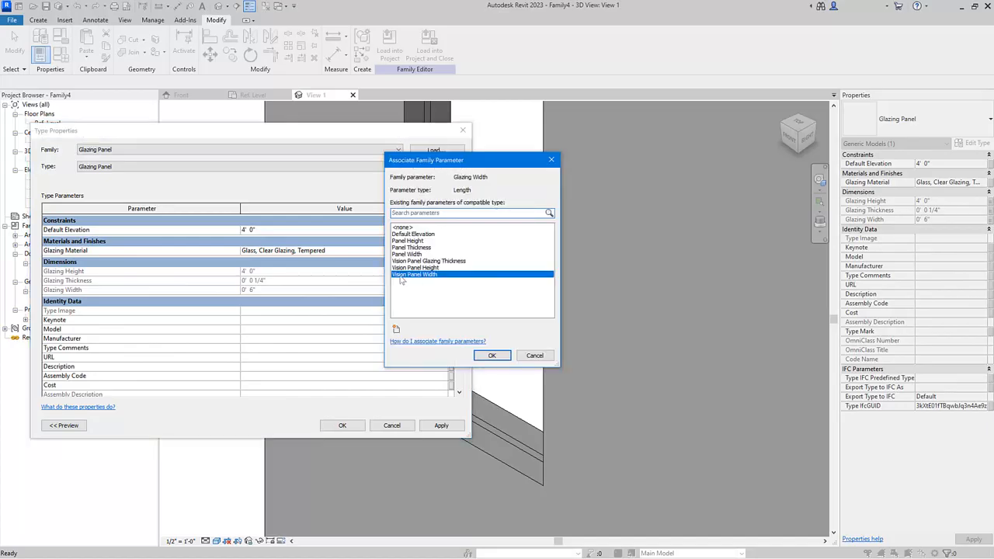
pyautogui.click(494, 356)
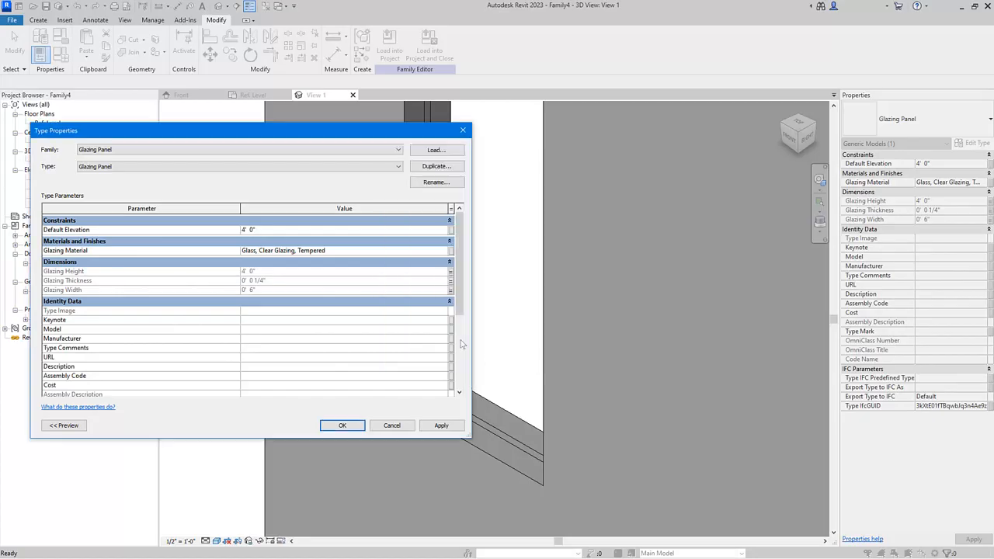
pyautogui.click(349, 431)
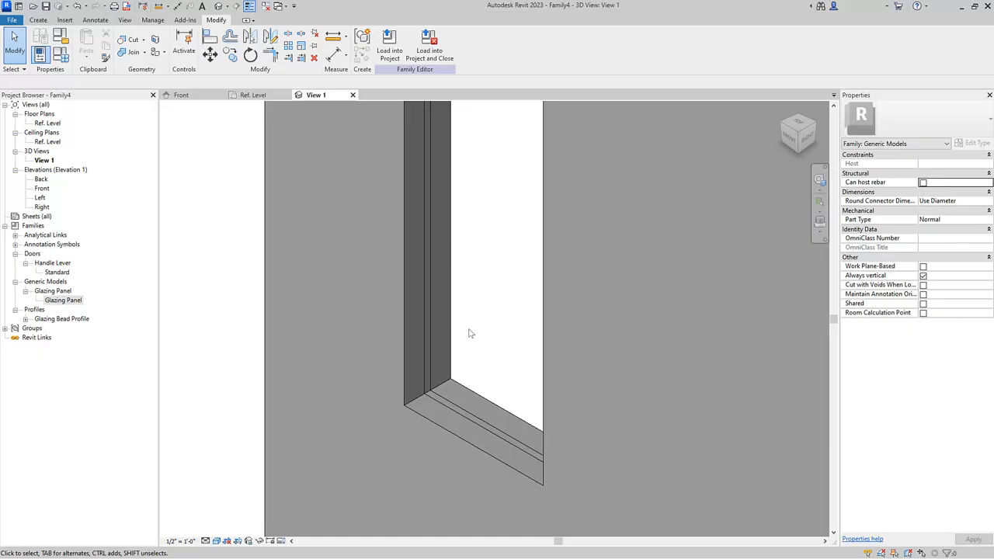
# Associate the door panel extrusion's Material property with the Panel Material family parameter.
pyautogui.click(264, 330)
pyautogui.scroll(-5, 384, 215)
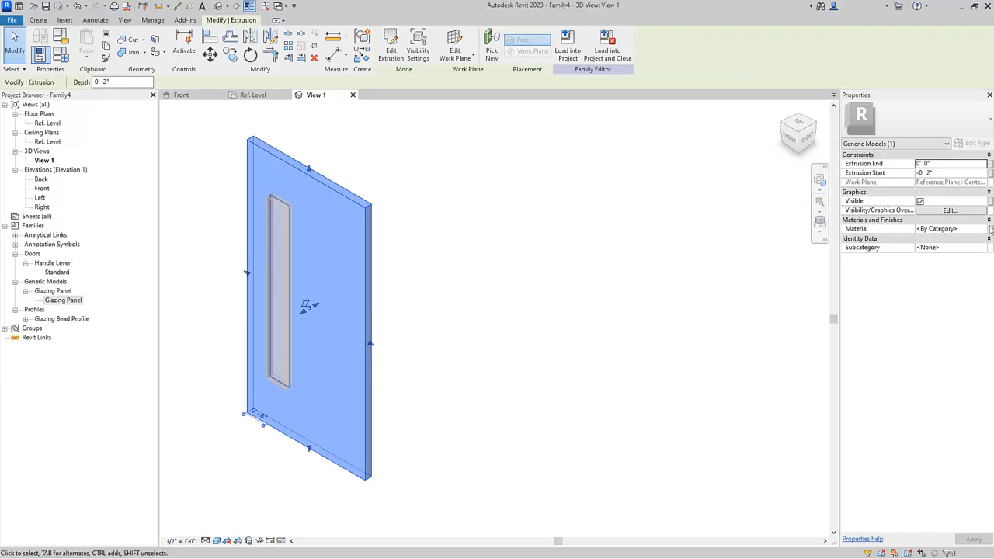
pyautogui.click(990, 229)
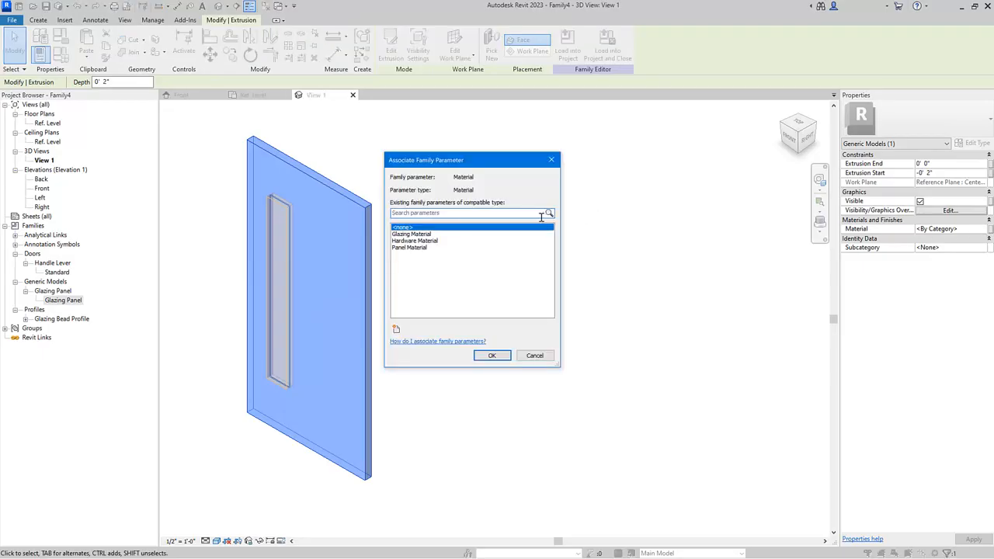
pyautogui.click(418, 247)
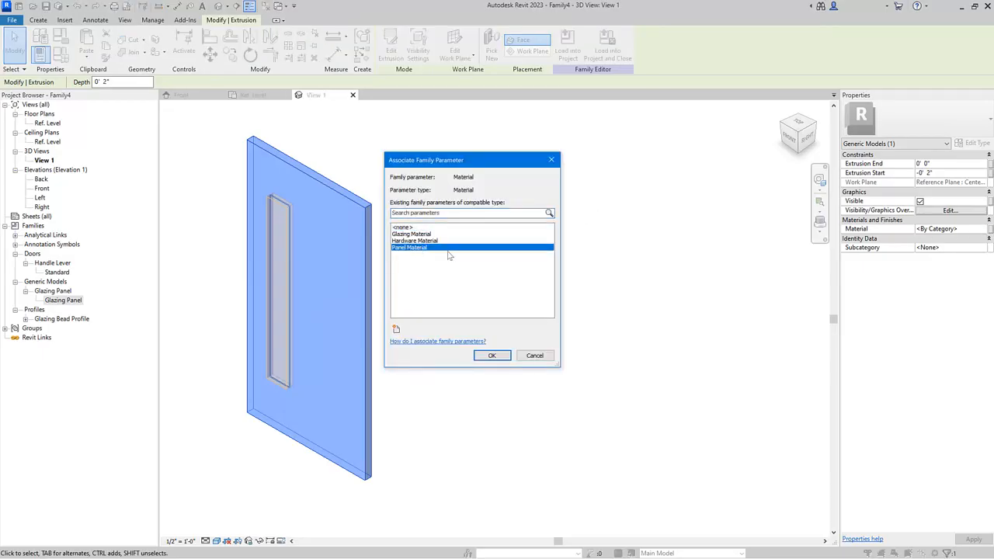
pyautogui.click(489, 355)
pyautogui.click(468, 408)
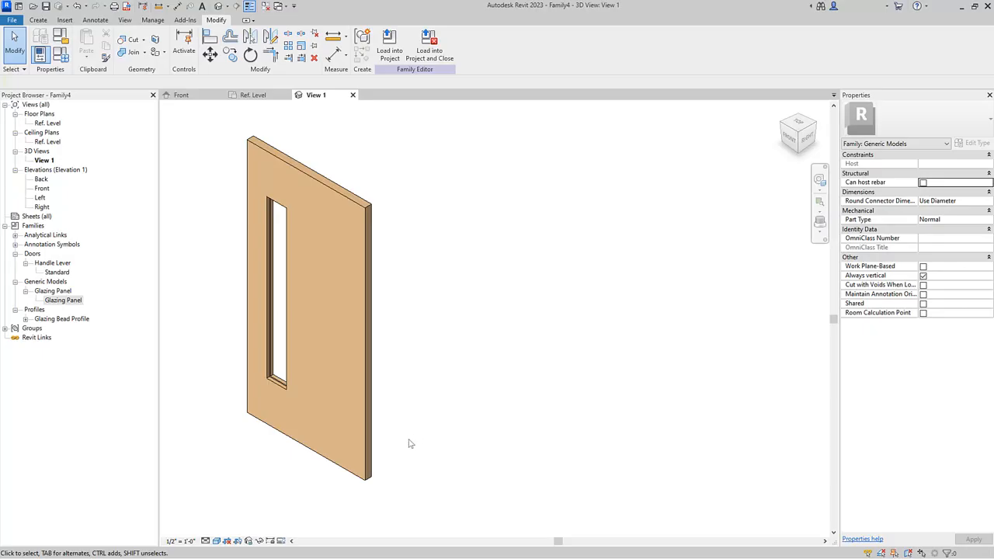
# Switch the 3D view to the Realistic visual style and inspect the door panel and glazing from the front.
pyautogui.click(217, 541)
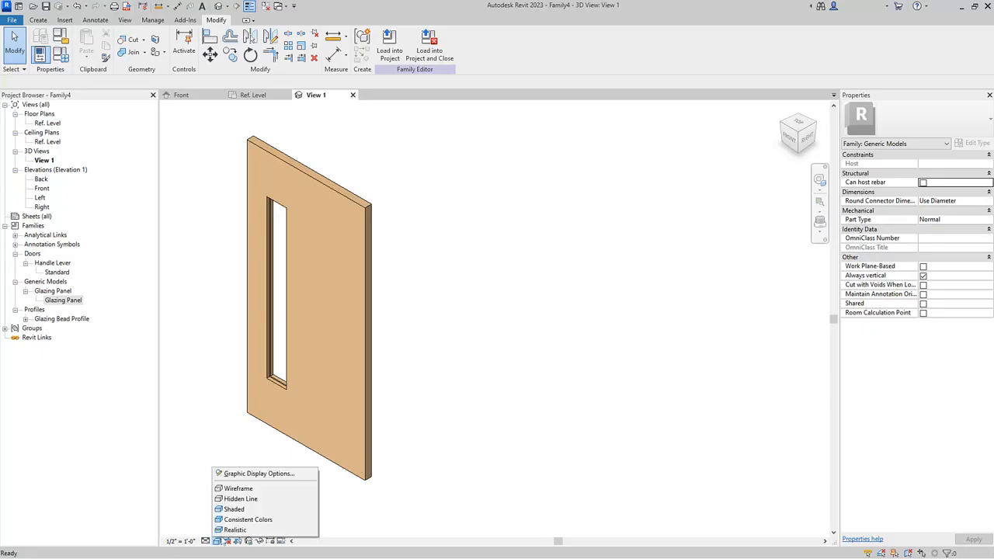
pyautogui.click(233, 529)
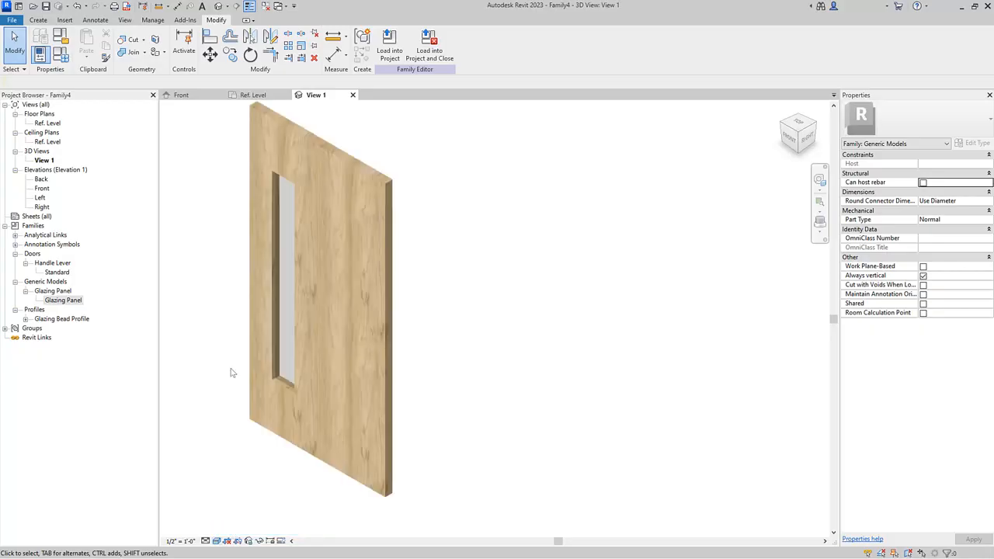
pyautogui.scroll(5, 246, 394)
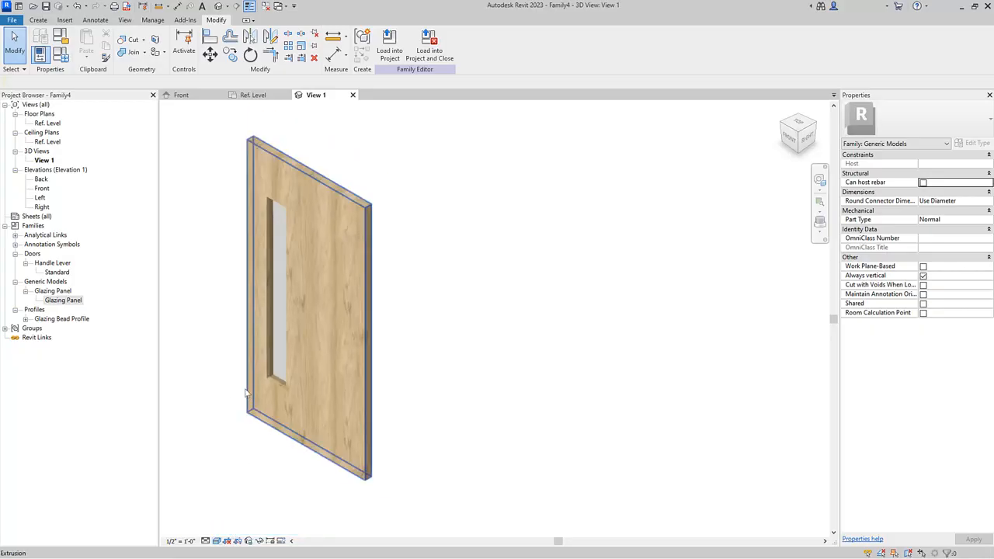
pyautogui.scroll(3, 240, 399)
pyautogui.keyDown('shift'); pyautogui.moveTo(306, 344); pyautogui.dragTo(411, 425, button='middle'); pyautogui.keyUp('shift')
pyautogui.scroll(-5, 334, 412)
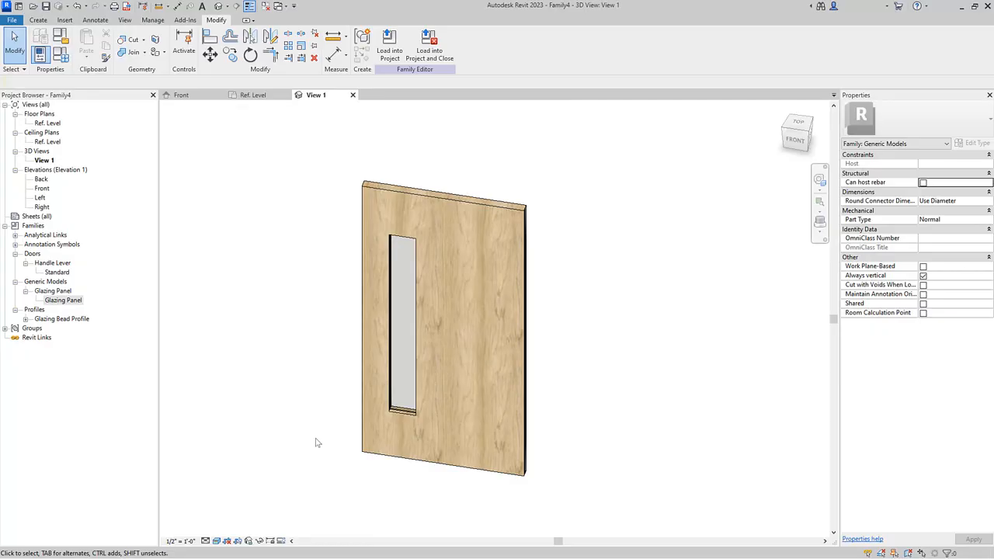
# Turn Preview Visibility on in the 3D view and open the family types, keeping the dialog clear of the door panel.
pyautogui.click(281, 541)
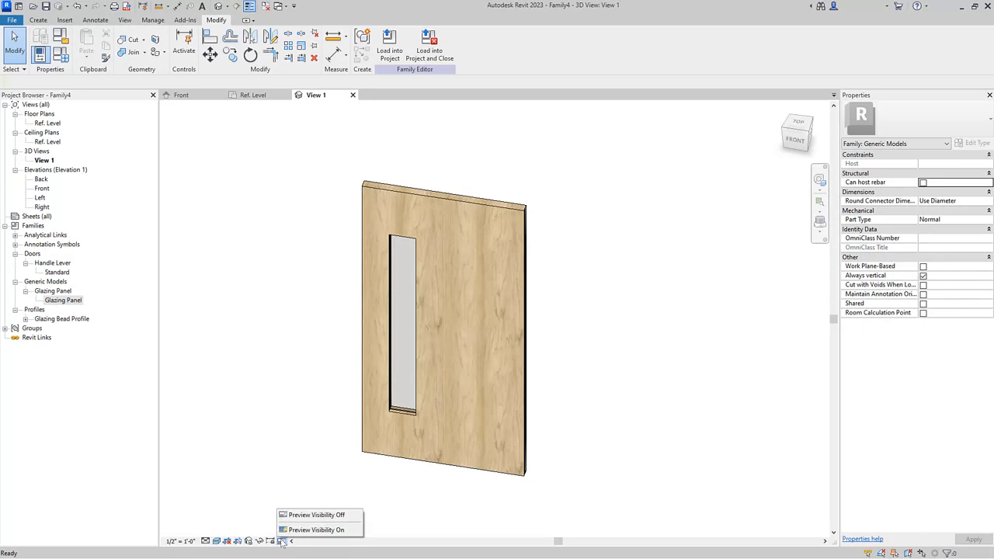
pyautogui.click(315, 530)
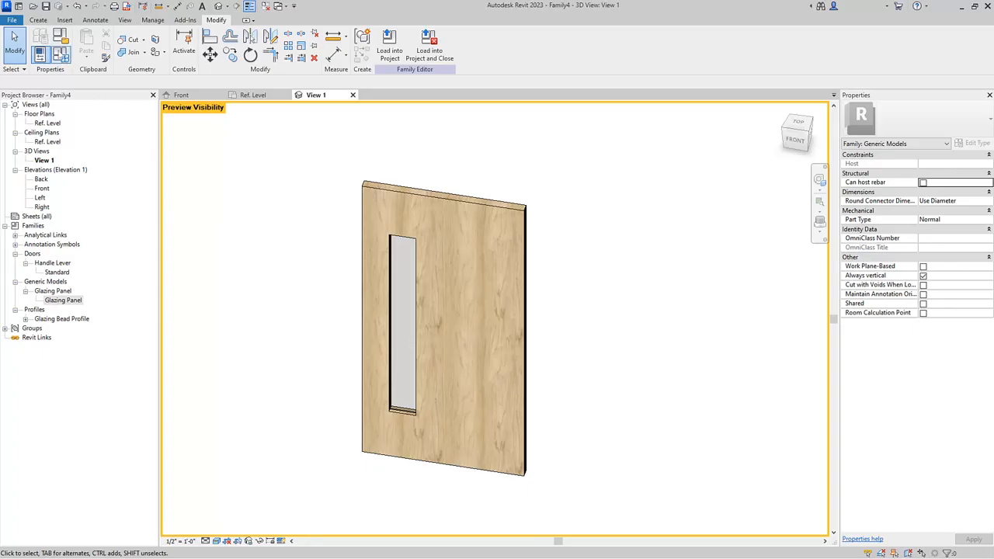
pyautogui.click(60, 53)
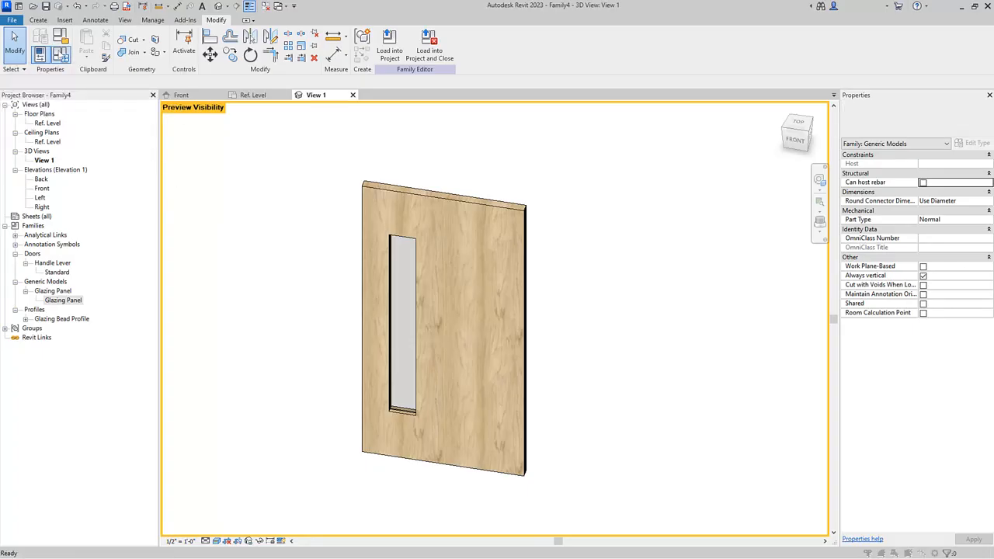
pyautogui.moveTo(238, 108); pyautogui.dragTo(747, 122)
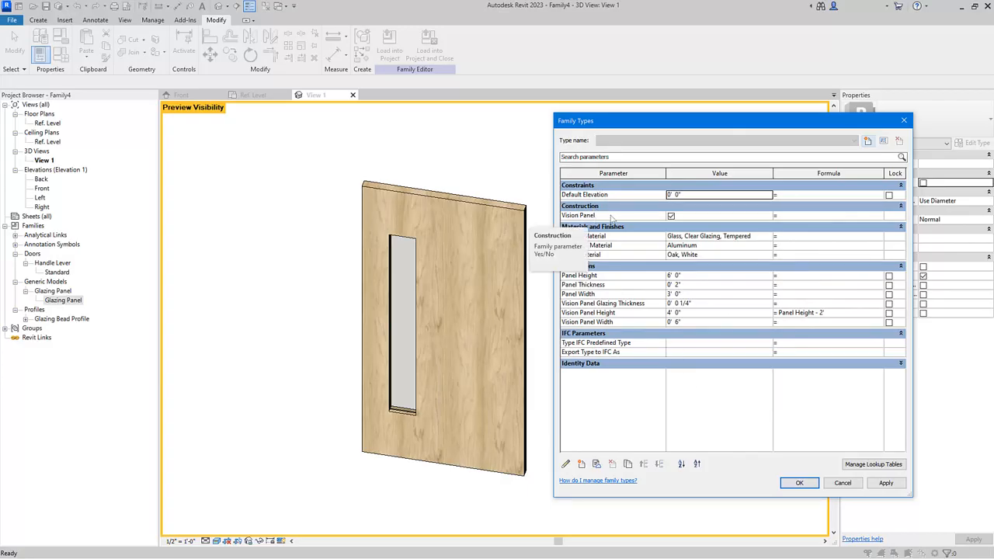
# Test the Vision Panel parameter by switching it off and back on, applying each change to the model.
pyautogui.click(671, 216)
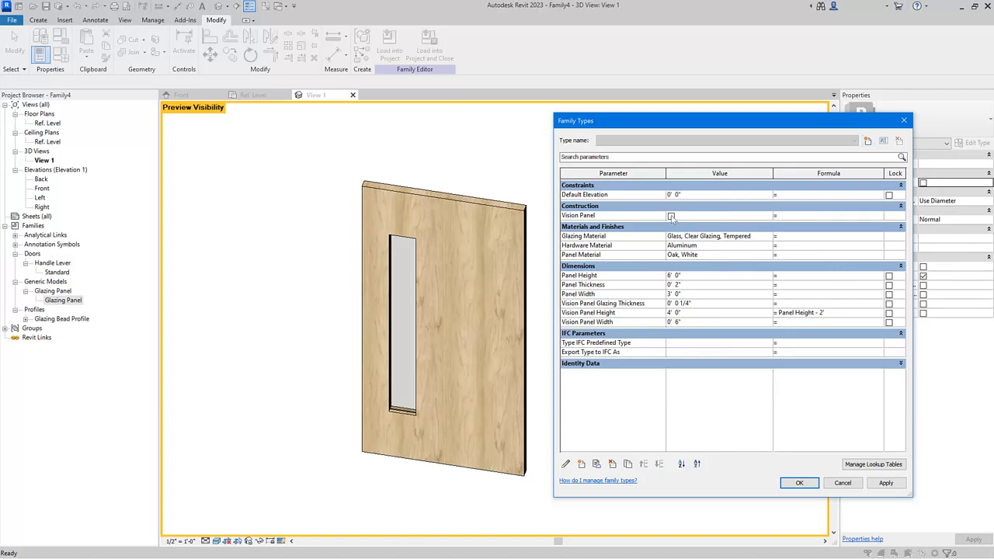
pyautogui.click(891, 487)
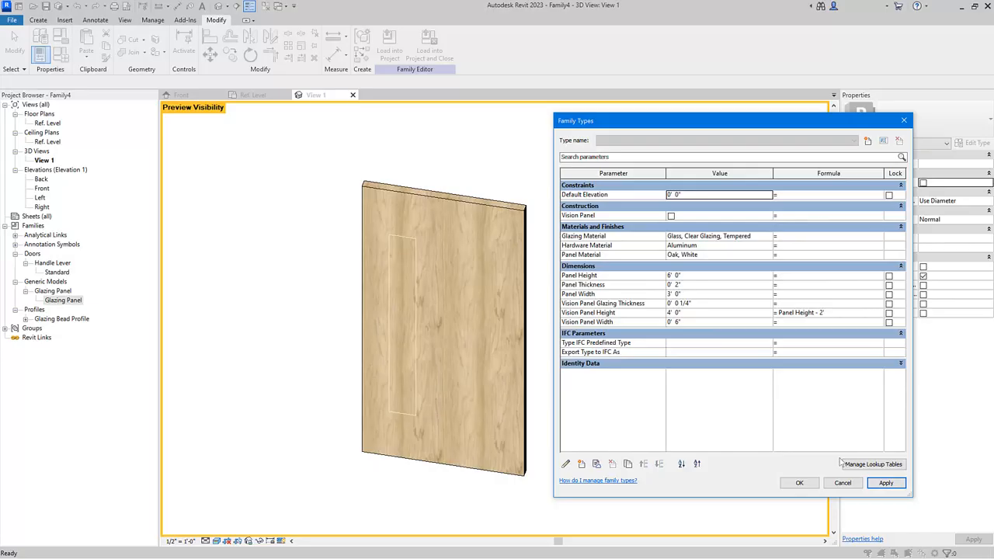
pyautogui.click(671, 216)
pyautogui.click(885, 483)
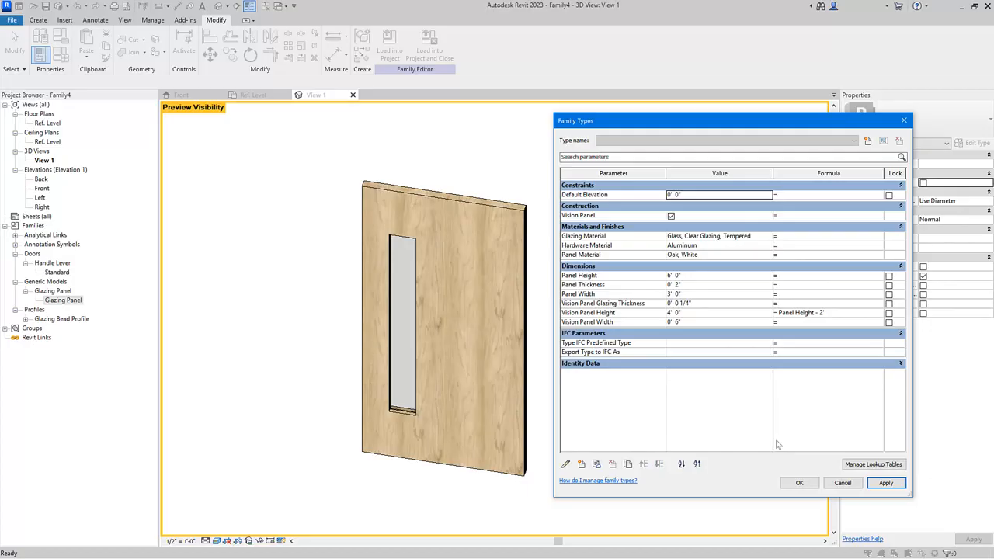
# Set the Vision Panel Width parameter to 3" and apply it to the model.
pyautogui.click(688, 323)
pyautogui.click(688, 323)
pyautogui.write('3"')
pyautogui.click(817, 394)
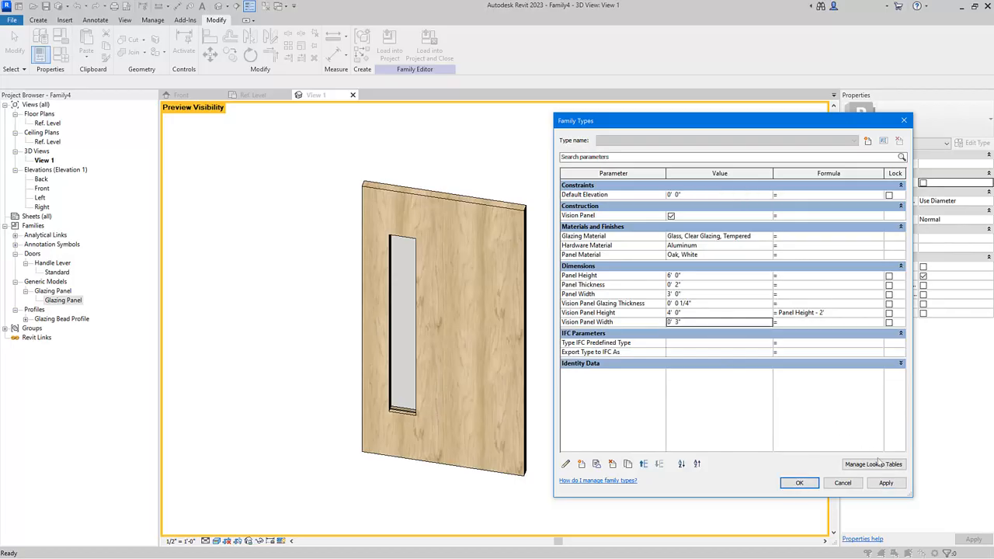
pyautogui.click(885, 483)
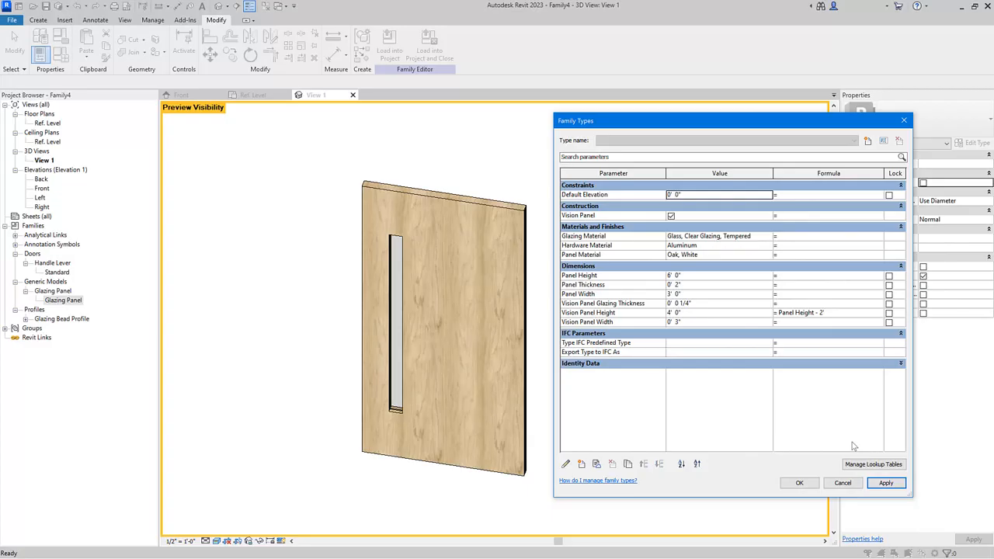
# Set the Panel Height parameter to 7', apply it and accept the family types.
pyautogui.click(690, 275)
pyautogui.write("7'")
pyautogui.click(886, 483)
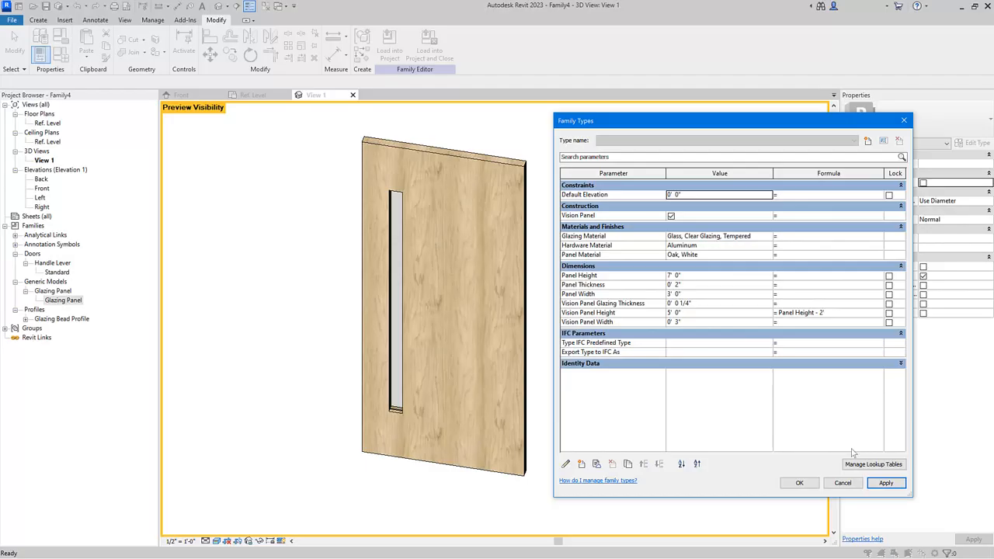
pyautogui.click(798, 483)
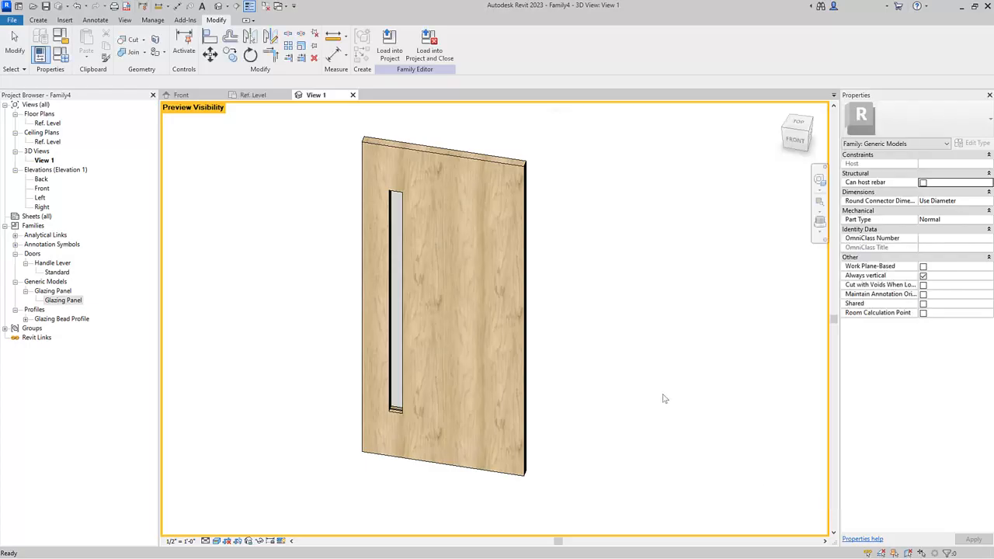